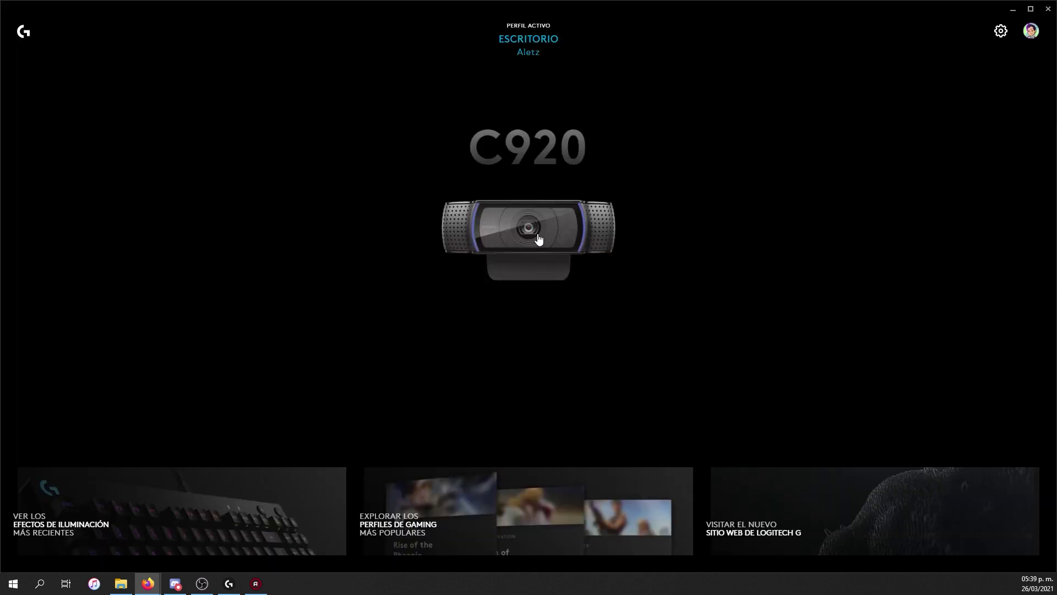
Open the C920 webcam's settings and rename its camera mode to Aletz
left_click(538, 241)
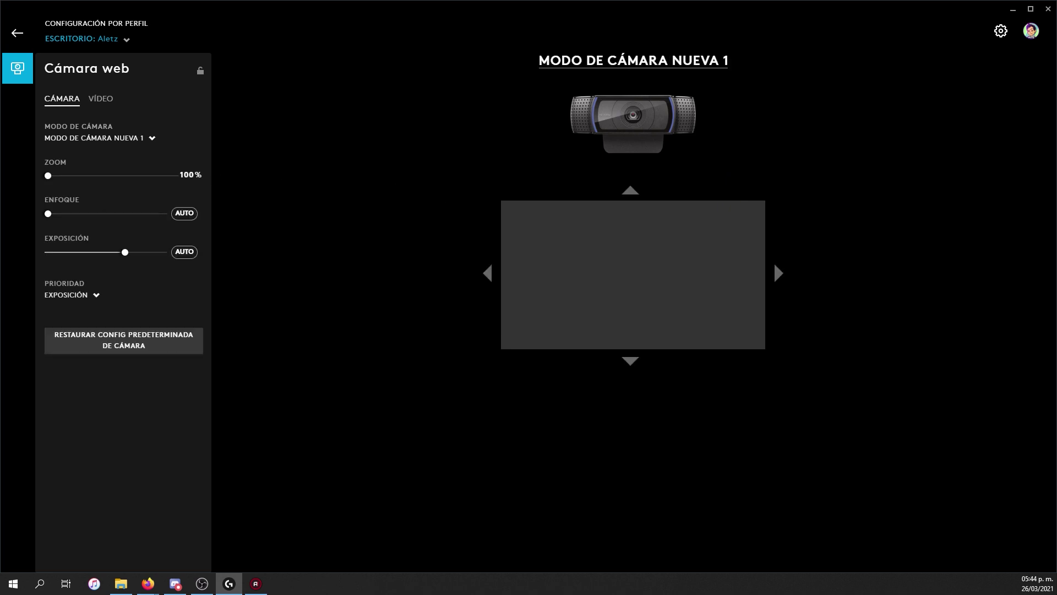
left_click(633, 60)
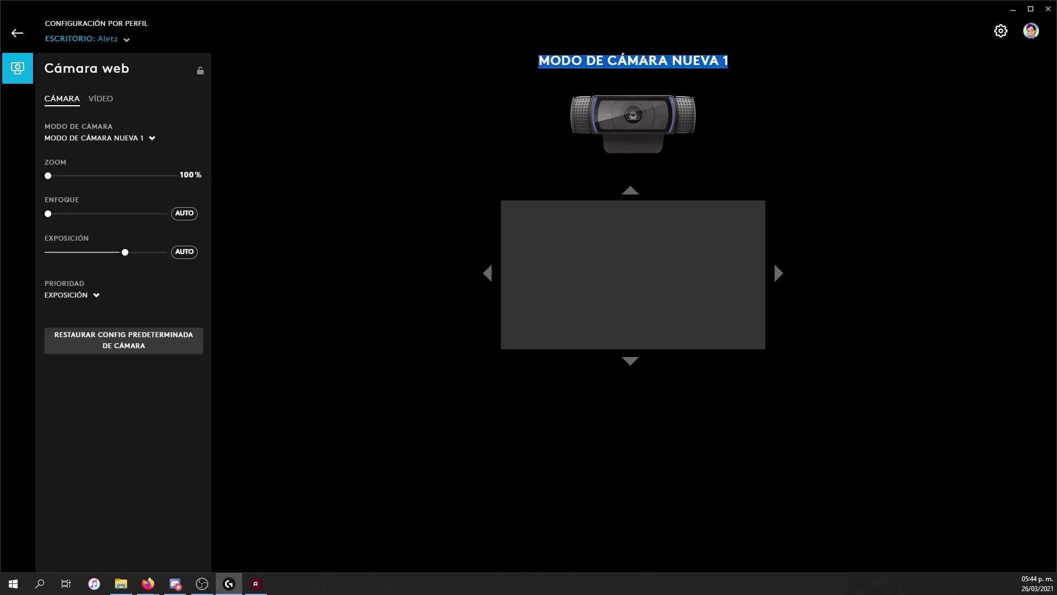
type("Aletz")
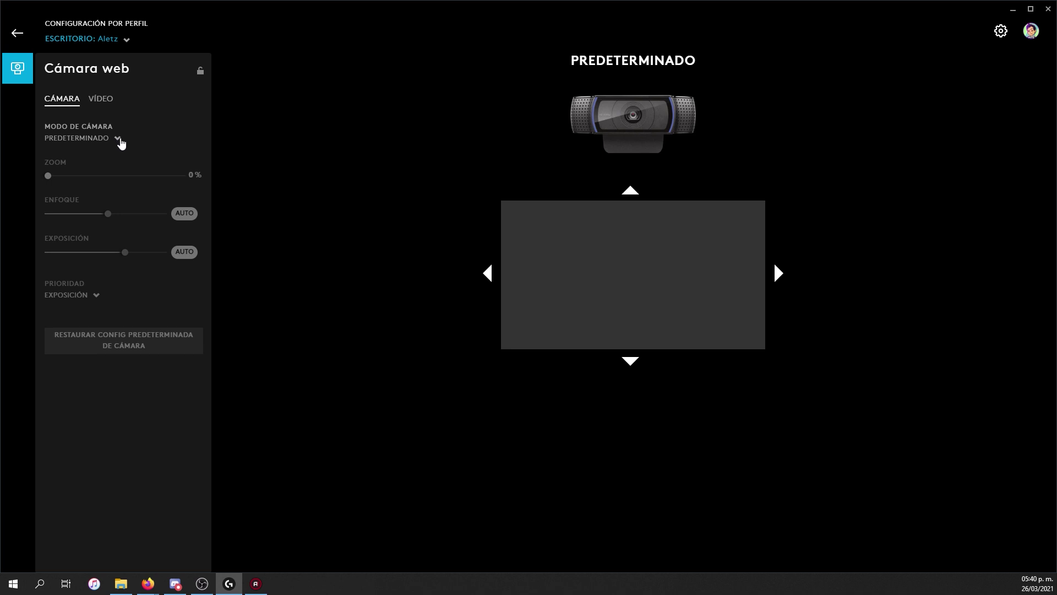
Add a new camera mode with zoom at 100% and manual focus at its minimum
left_click(118, 139)
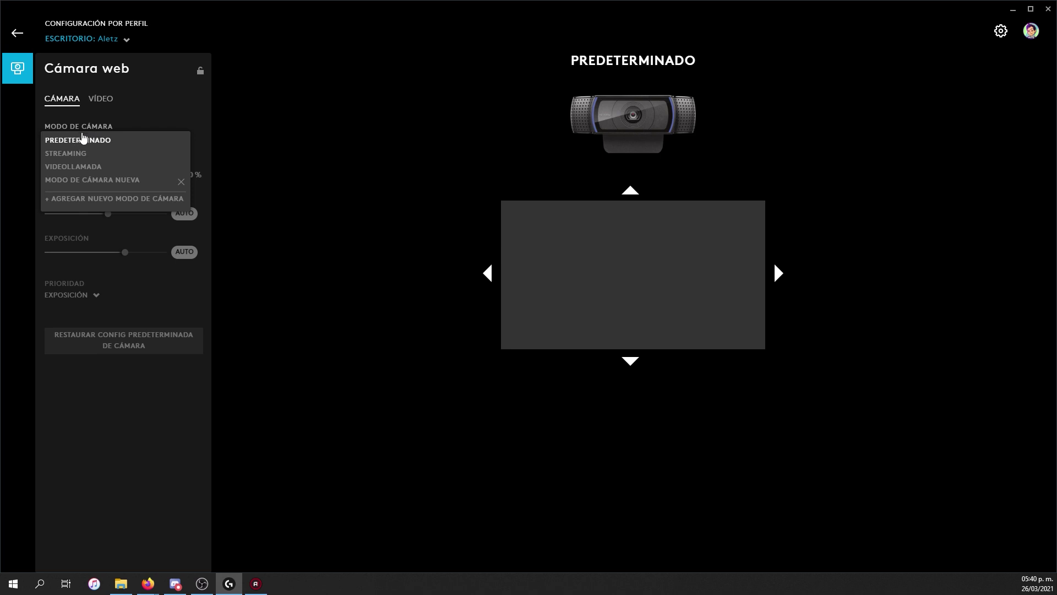
left_click(76, 199)
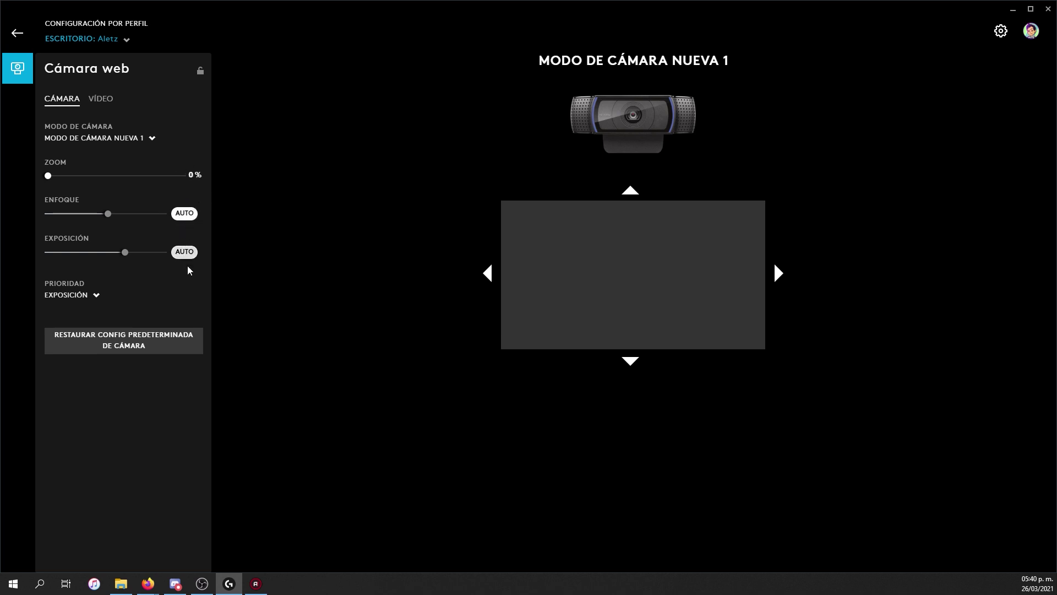
left_click_drag(55, 183, 188, 168)
left_click_drag(175, 181, 18, 189)
left_click(183, 214)
left_click_drag(103, 216, 39, 268)
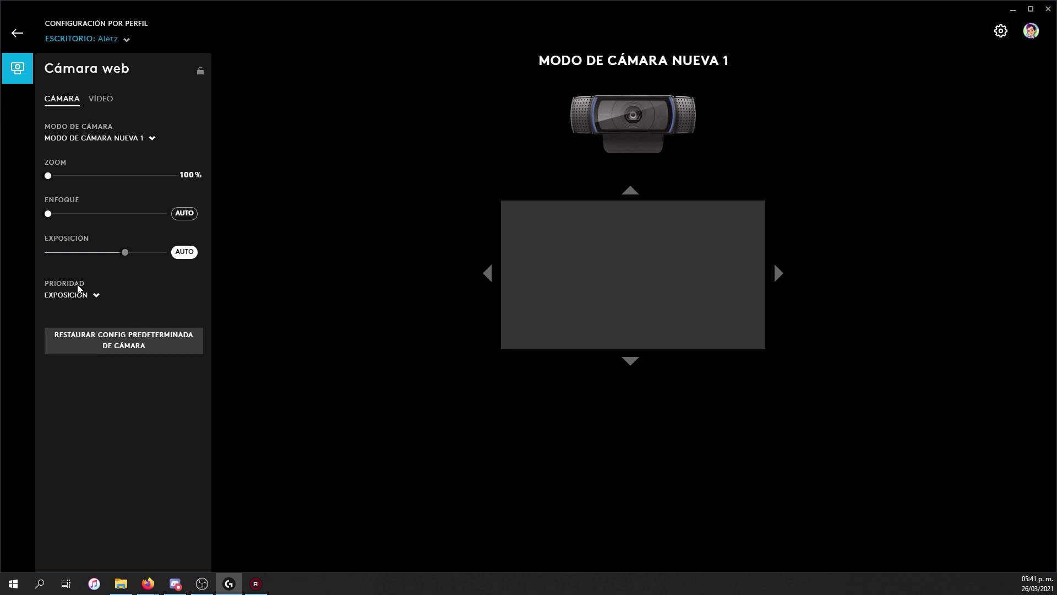
Set the camera mode's priority to Exposición and turn off automatic exposure
left_click(94, 292)
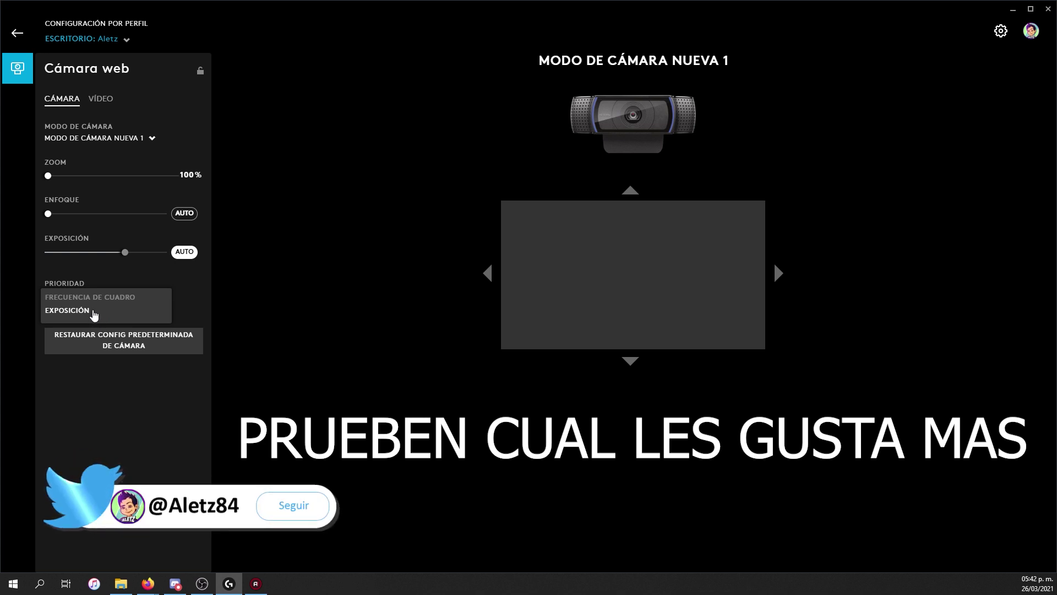
left_click(100, 311)
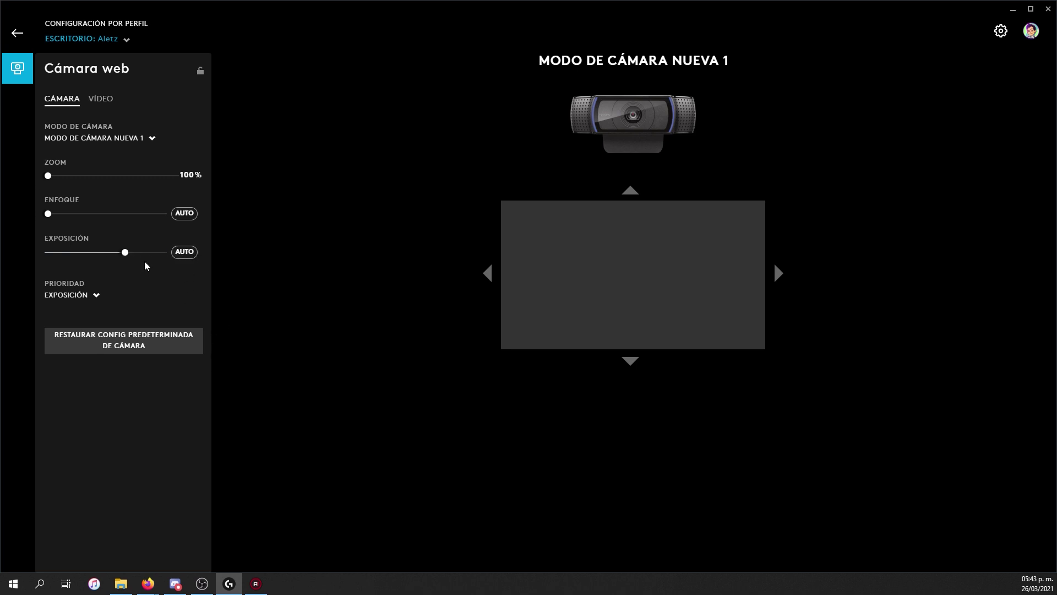
left_click(185, 252)
Add a new video filter named Aletz Video for the webcam
left_click(102, 100)
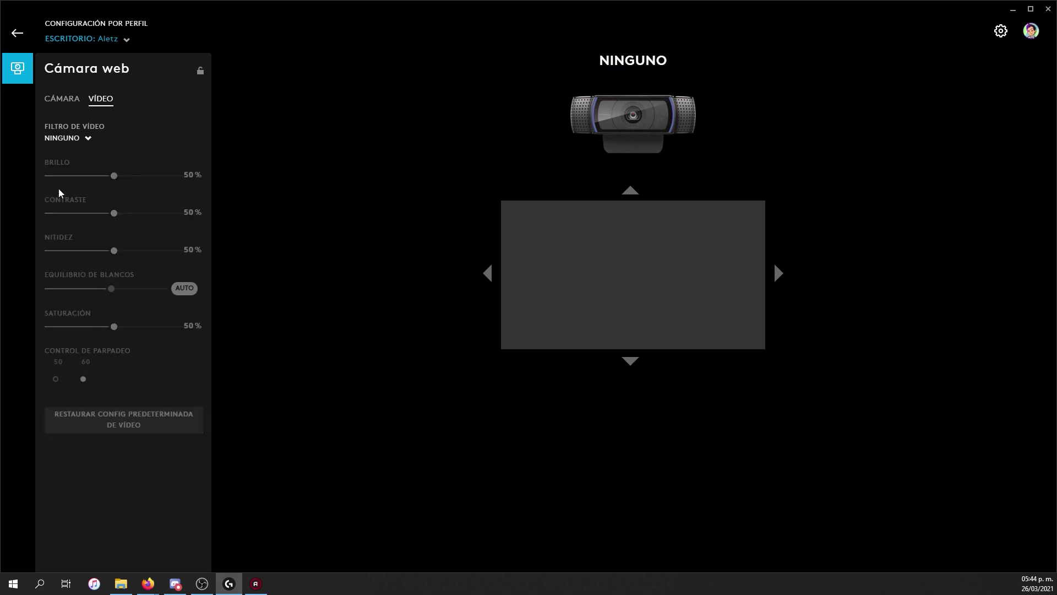
left_click(88, 138)
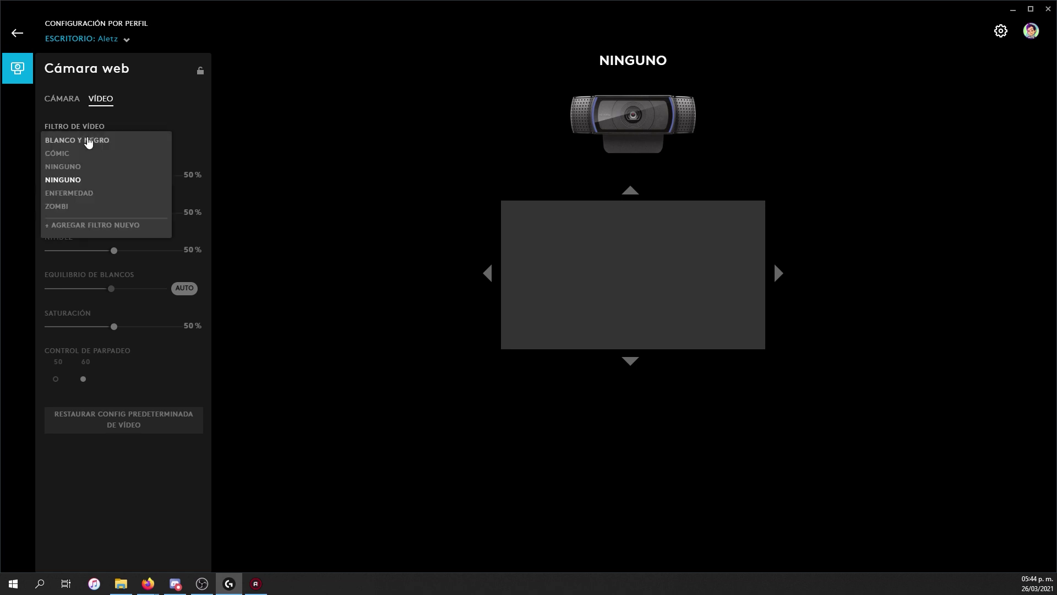
left_click(88, 225)
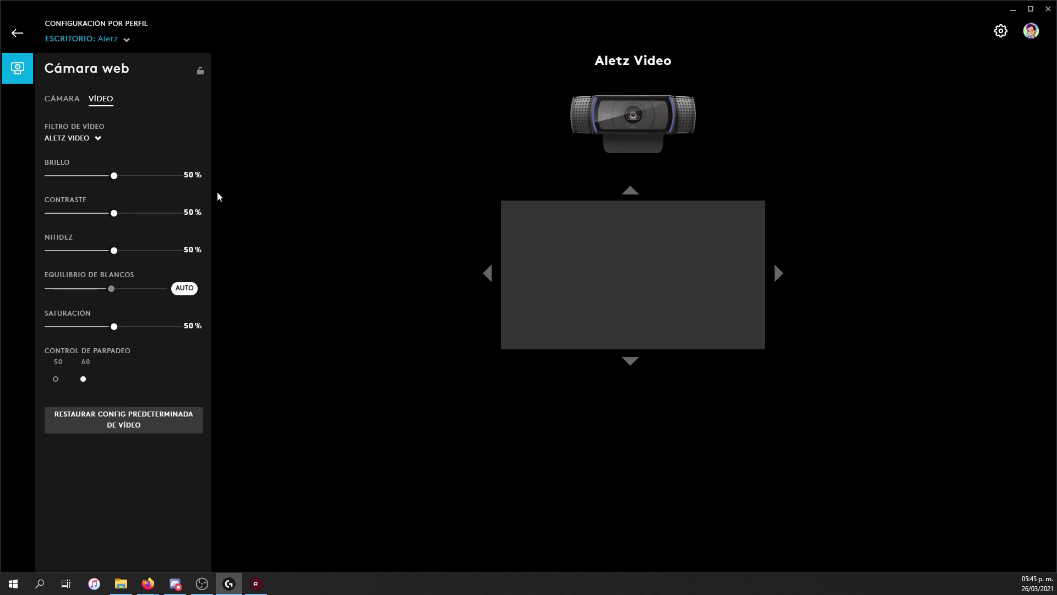
Set the Aletz Video filter's brightness to 36%, contrast to 60% and sharpness to 61%
left_click(120, 175)
left_click_drag(119, 176, 95, 176)
left_click_drag(114, 213, 127, 214)
mouse_move(113, 250)
left_mouse_down()
mouse_move(90, 251)
mouse_move(129, 251)
left_mouse_up()
Try a slightly lower manual white balance for the video filter and return it to automatic
left_click(177, 290)
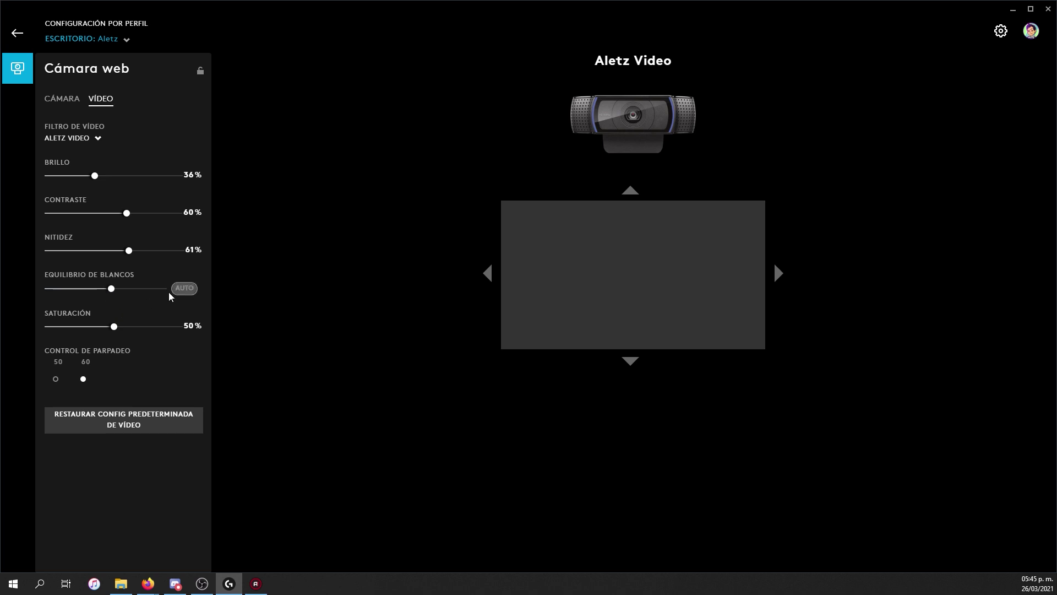
left_click_drag(117, 291, 108, 290)
left_click(184, 291)
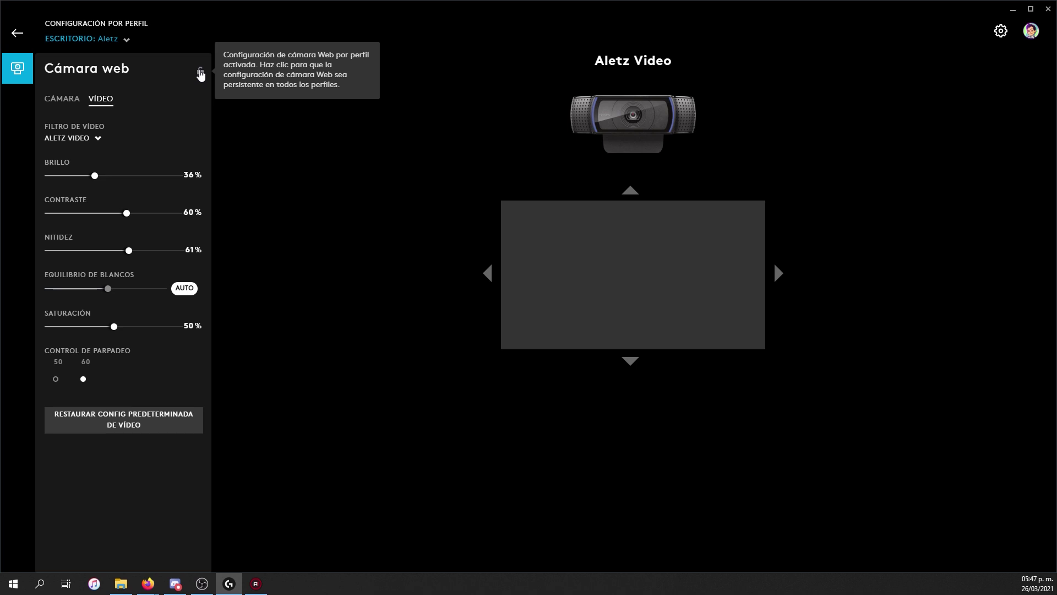
Make the webcam configuration persistent across all profiles and return to the device overview
left_click(200, 72)
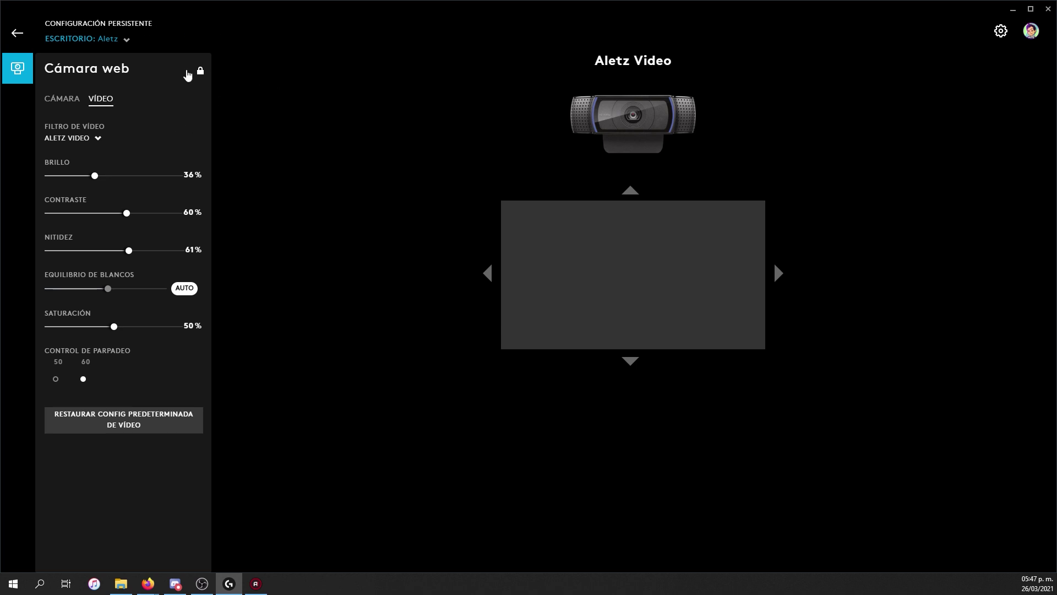
left_click(15, 35)
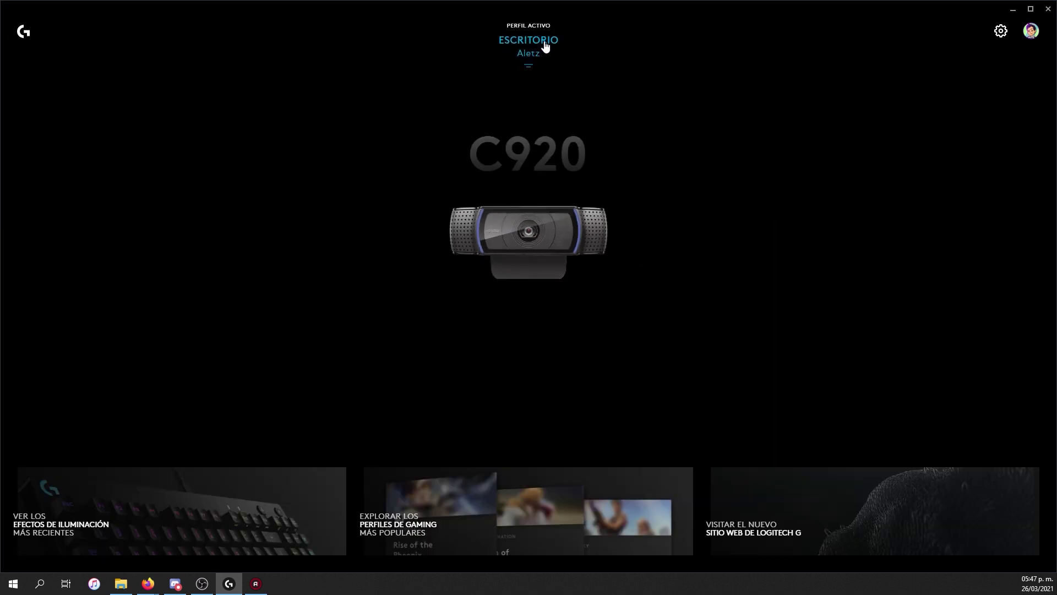
Examine the profile settings of Among Us and Call of Duty: Modern Warfare 2019, and return to the Escritorio profiles
left_click(545, 47)
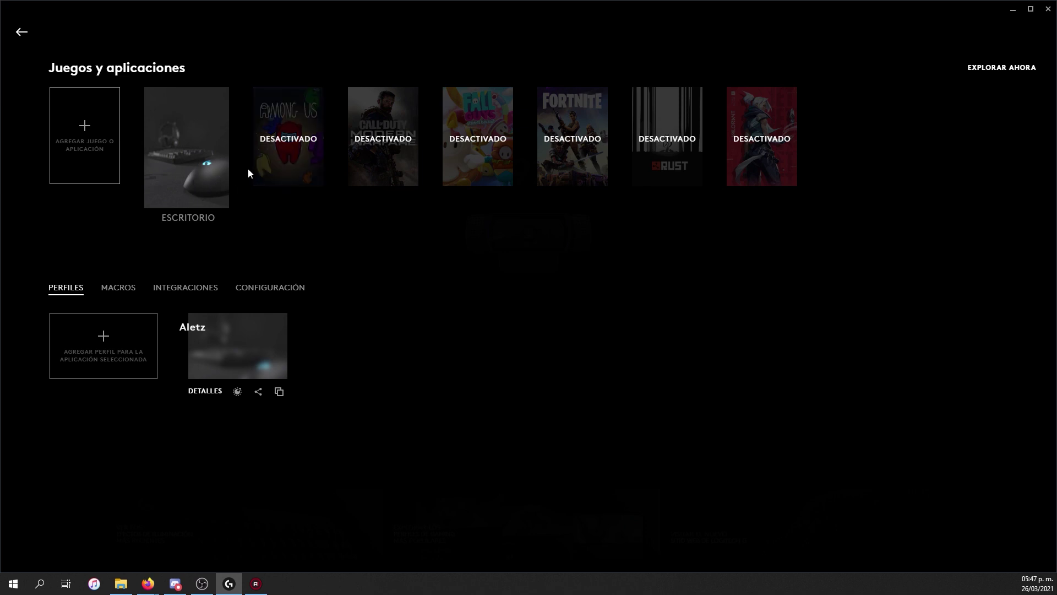
left_click(294, 166)
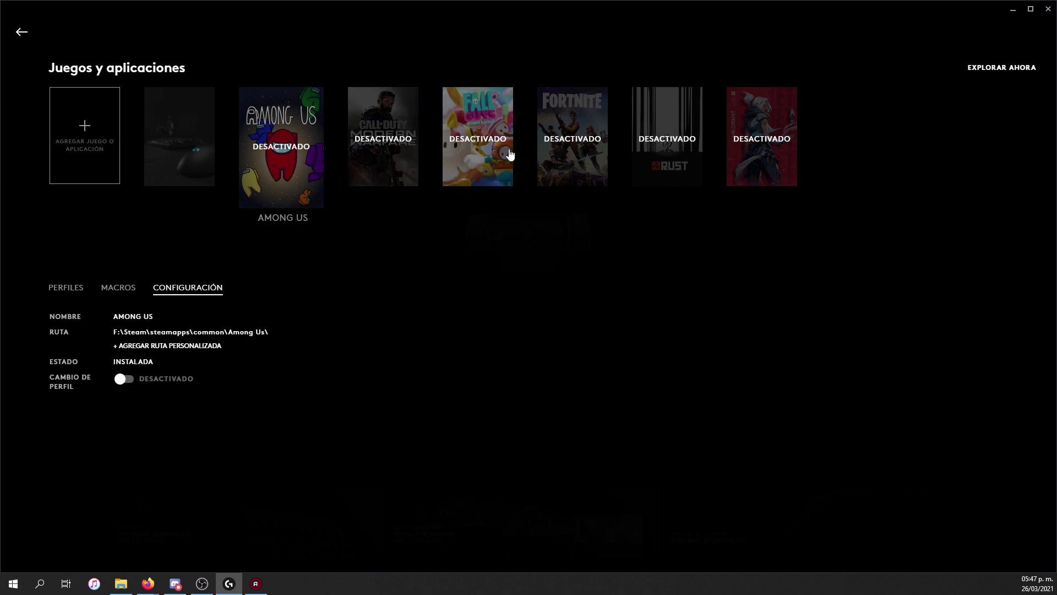
left_click(182, 143)
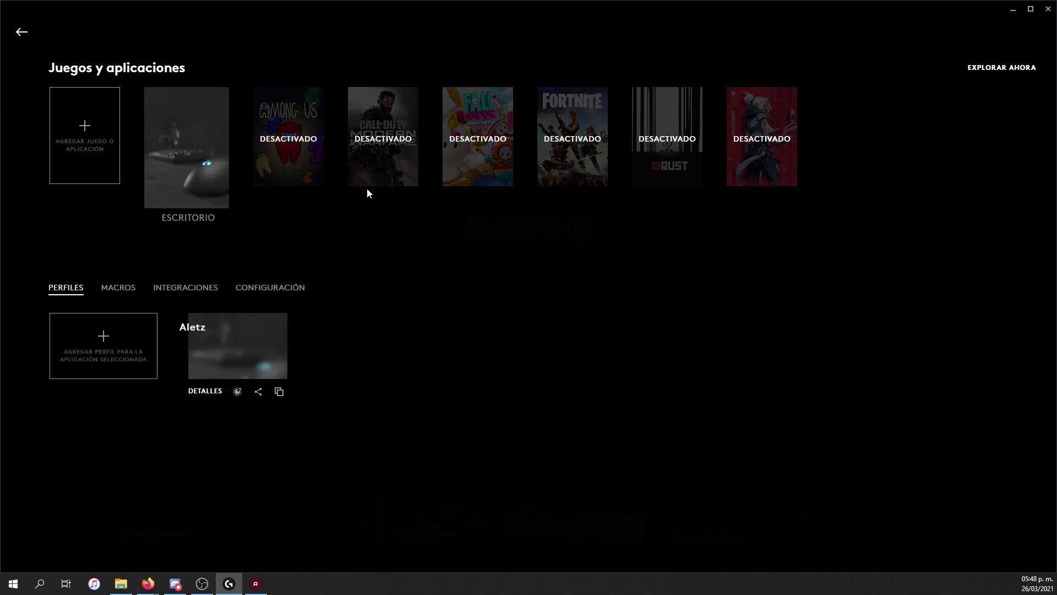
left_click(405, 175)
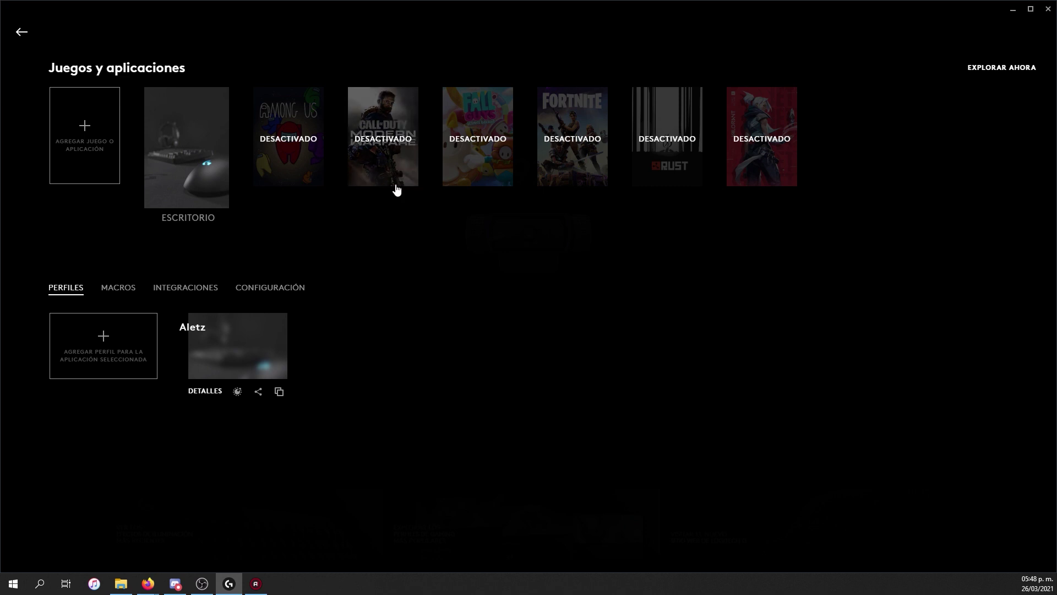
left_click(72, 292)
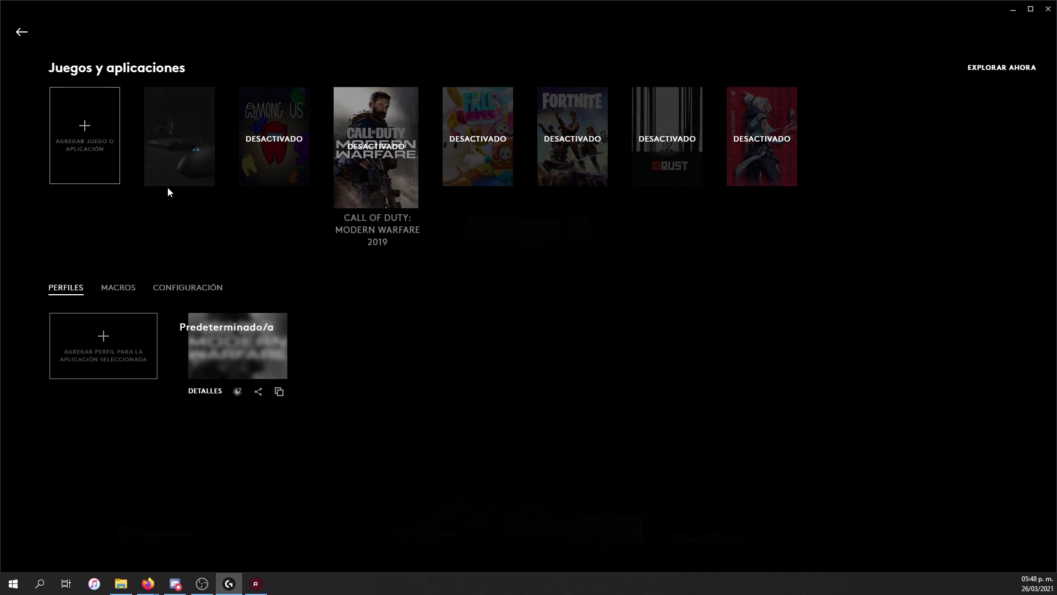
left_click(193, 163)
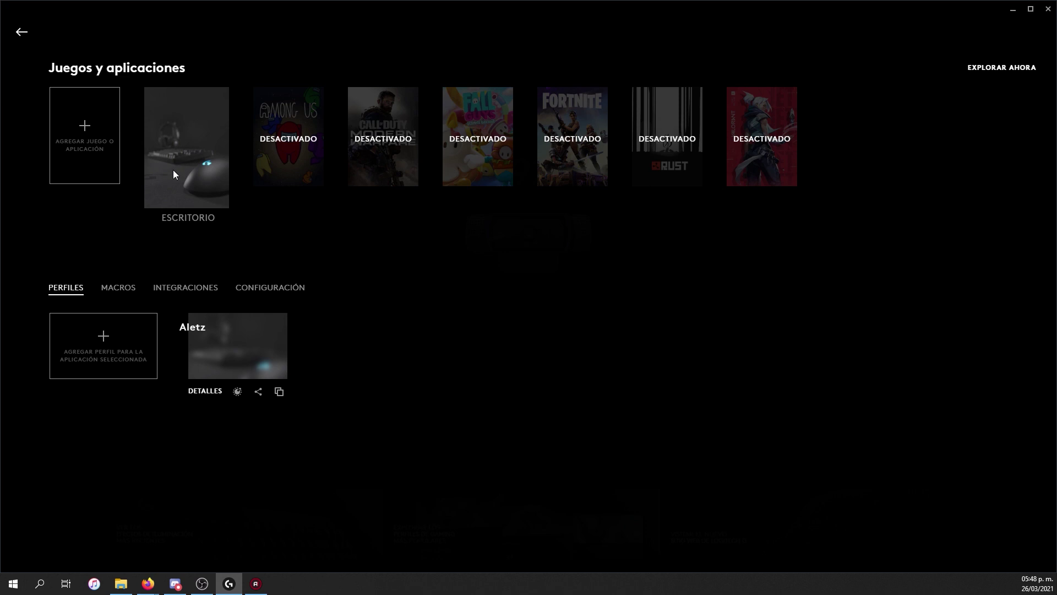
Set the Escritorio profile Aletz as the persistent profile and return to the device overview
left_click(204, 392)
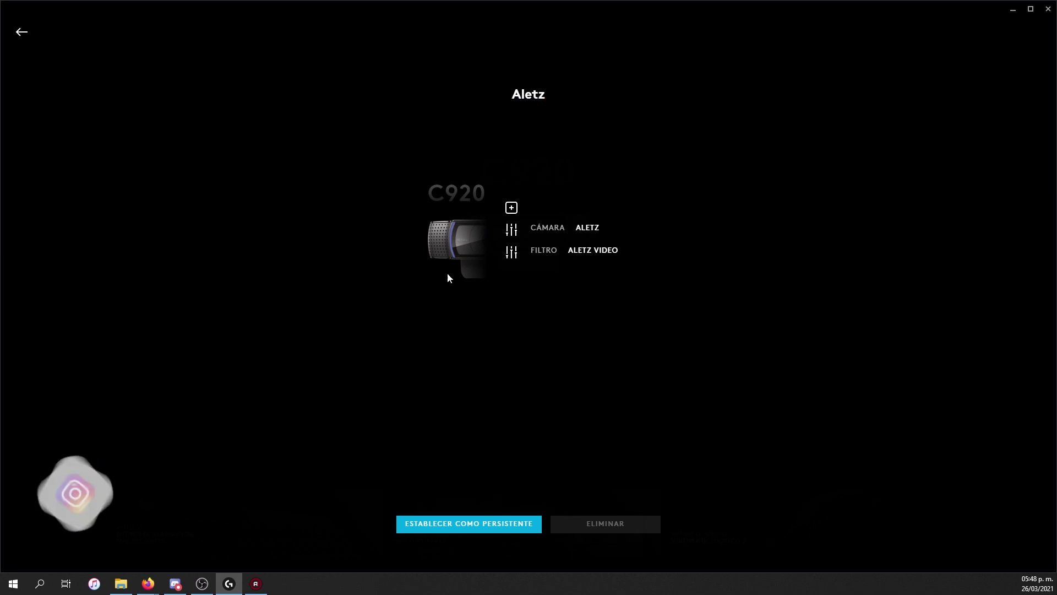
left_click(467, 529)
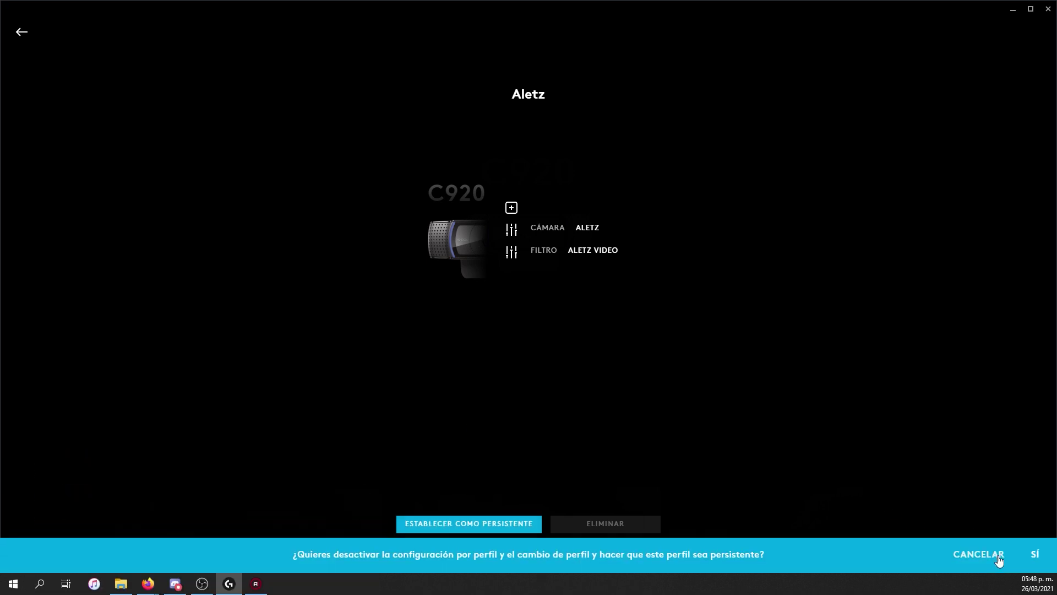
left_click(1033, 555)
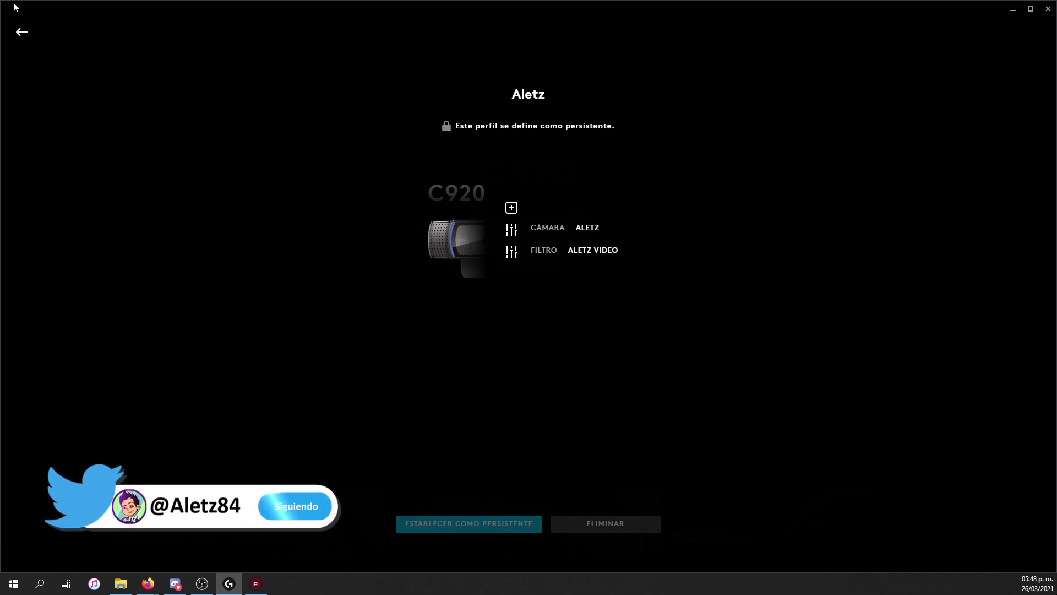
left_click(21, 31)
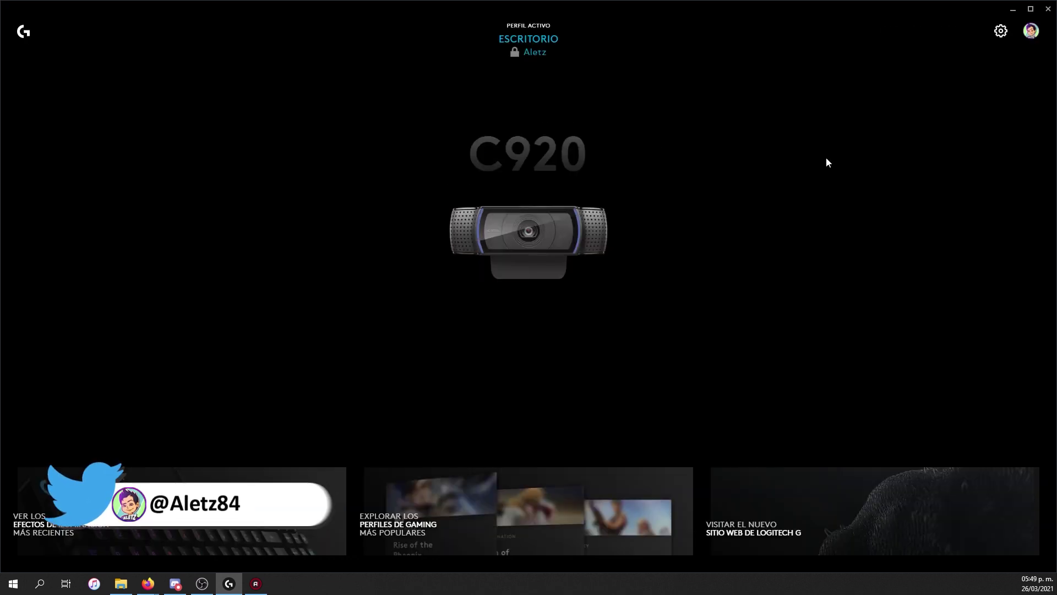
Check the application's persistent profile setting and the global settings under Mis cosas
left_click(1001, 32)
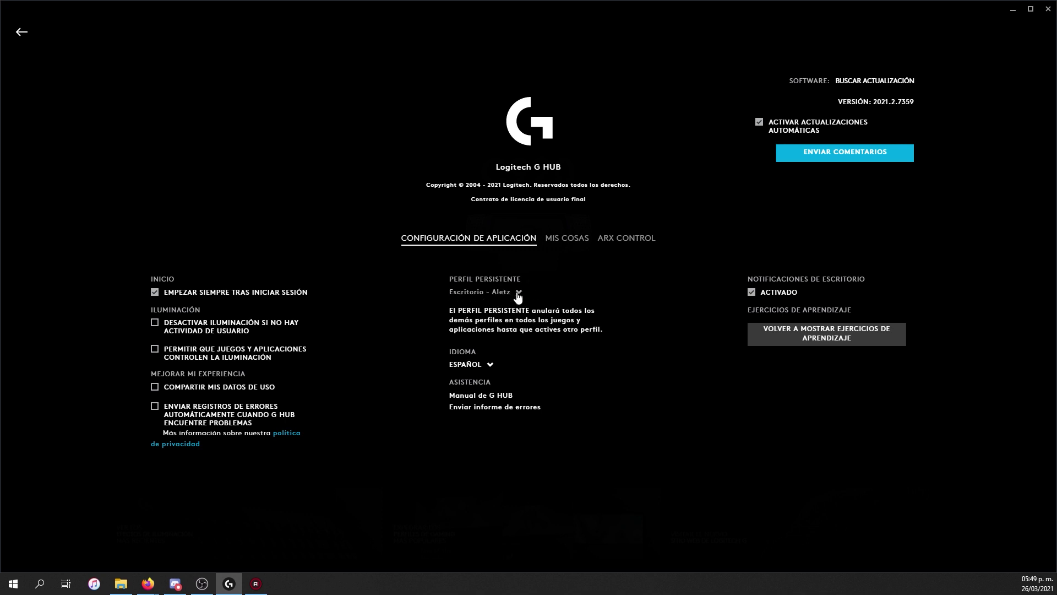
left_click(570, 239)
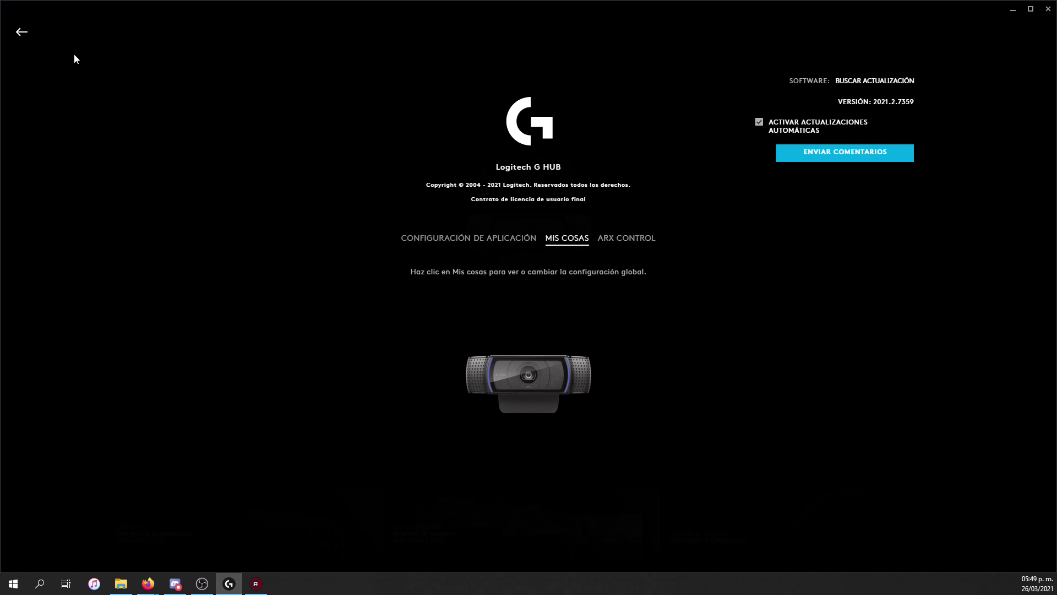
left_click(22, 33)
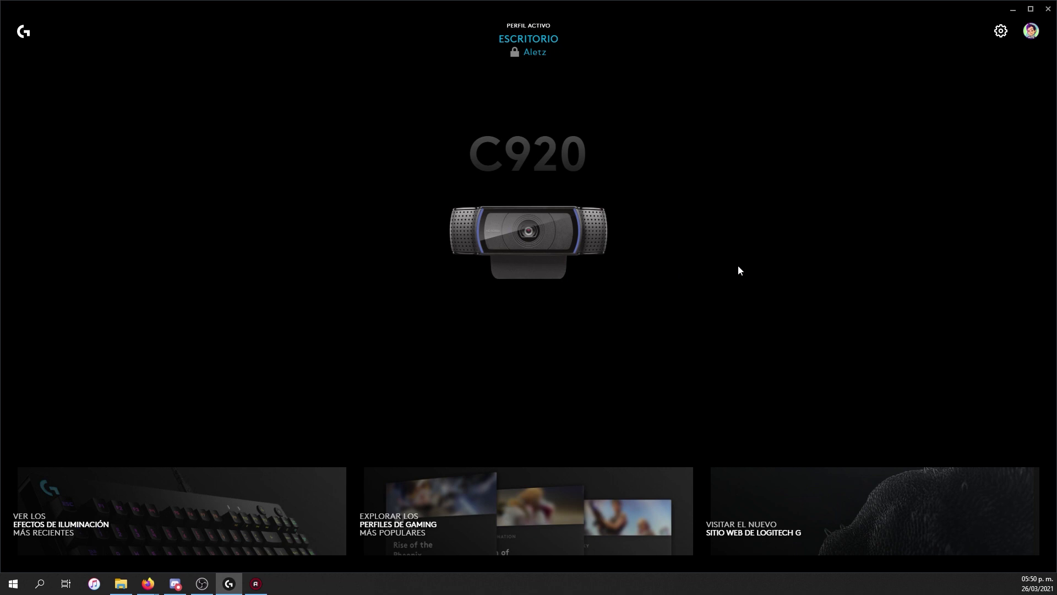
Reopen the C920 camera settings and try automatic exposure, switching it on and back off
left_click(569, 238)
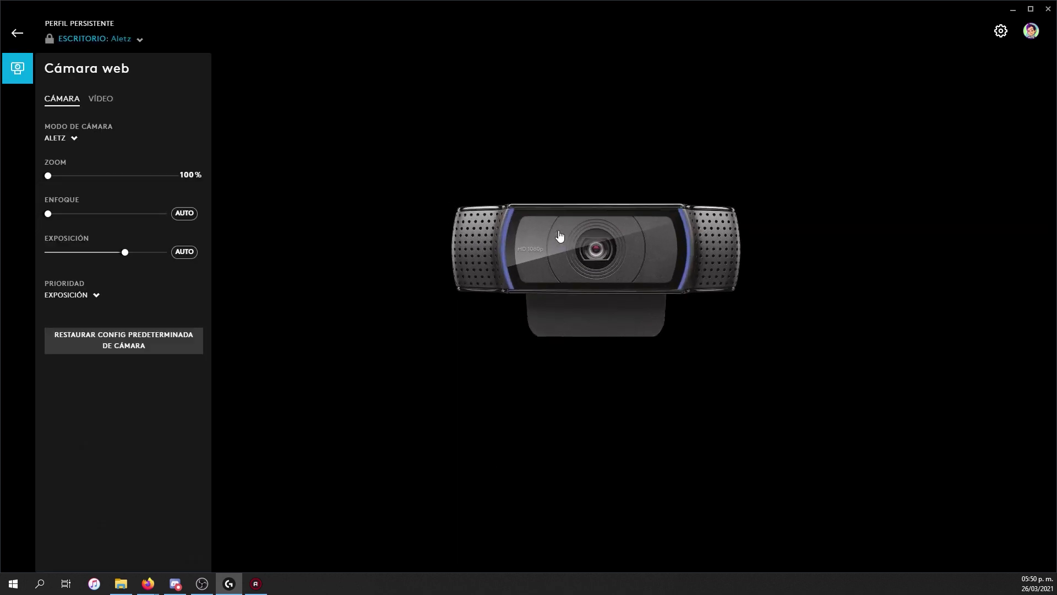
left_click(184, 253)
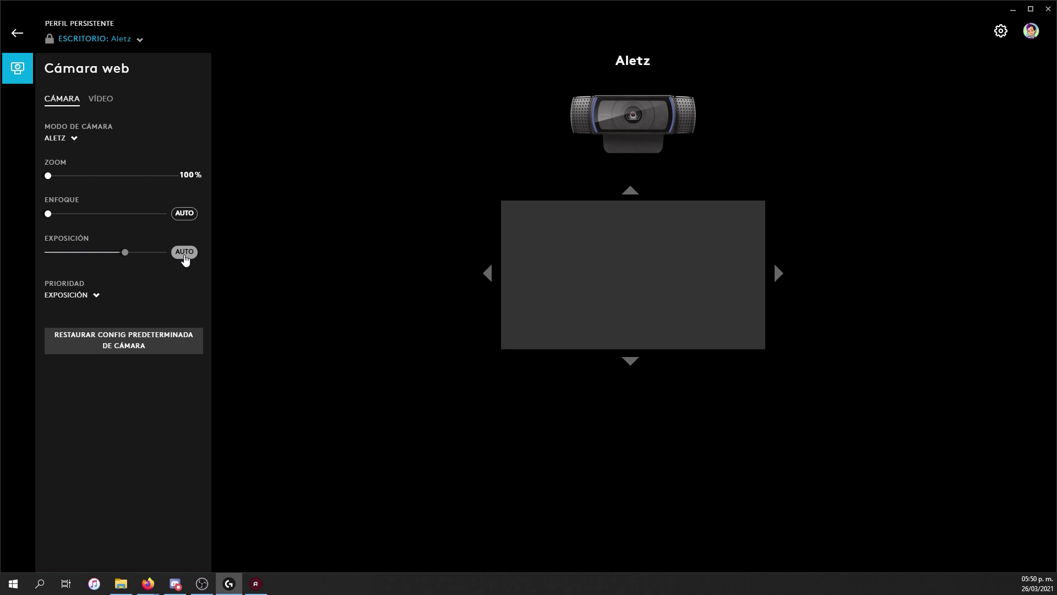
left_click(185, 256)
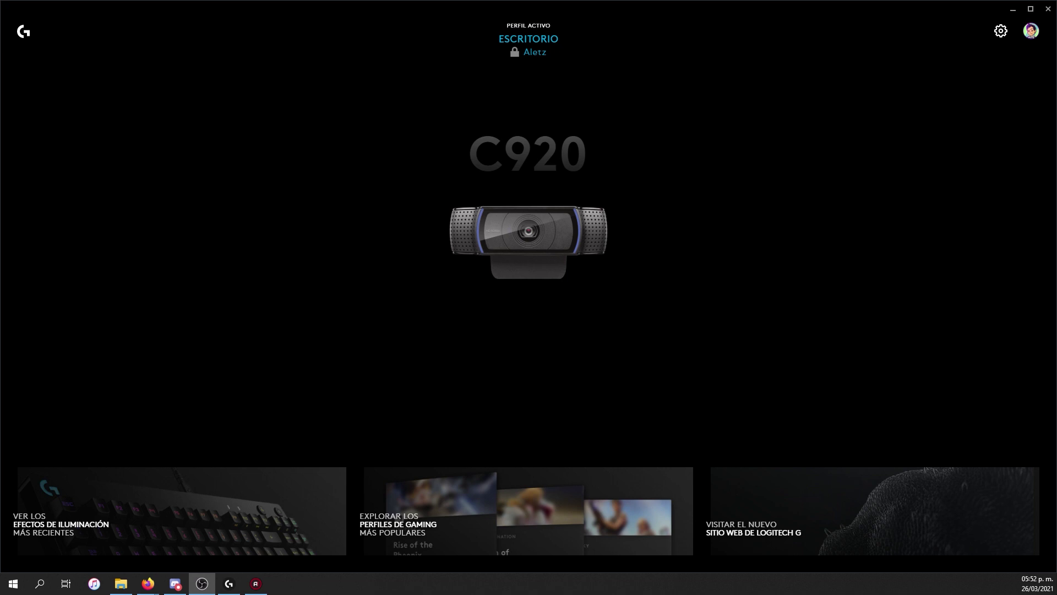
Switch to OBS and add a new video capture device source named C920 Tutorial
left_click(911, 582)
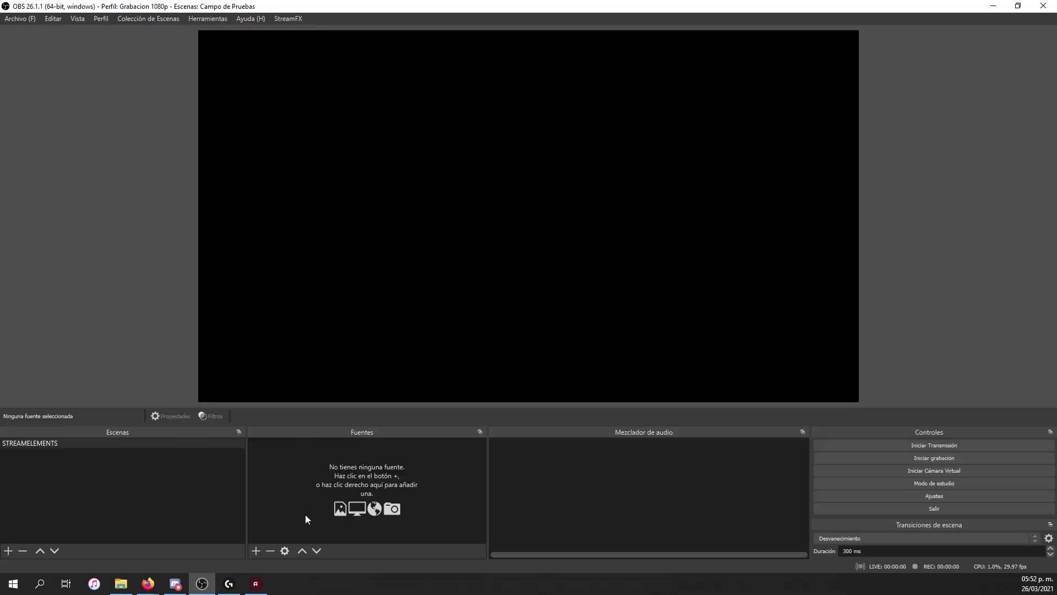
left_click(258, 551)
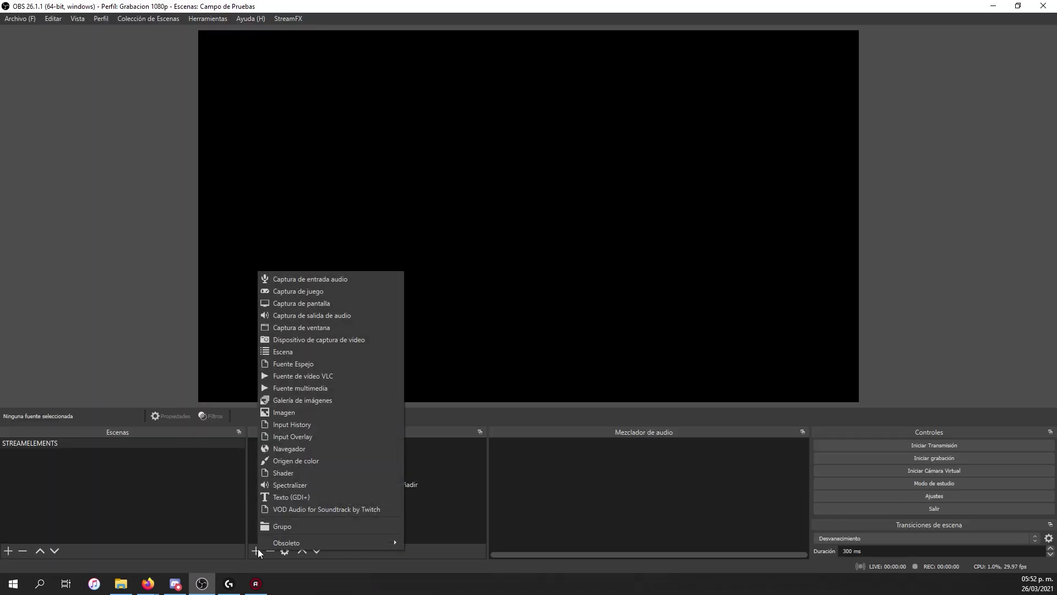
left_click(307, 347)
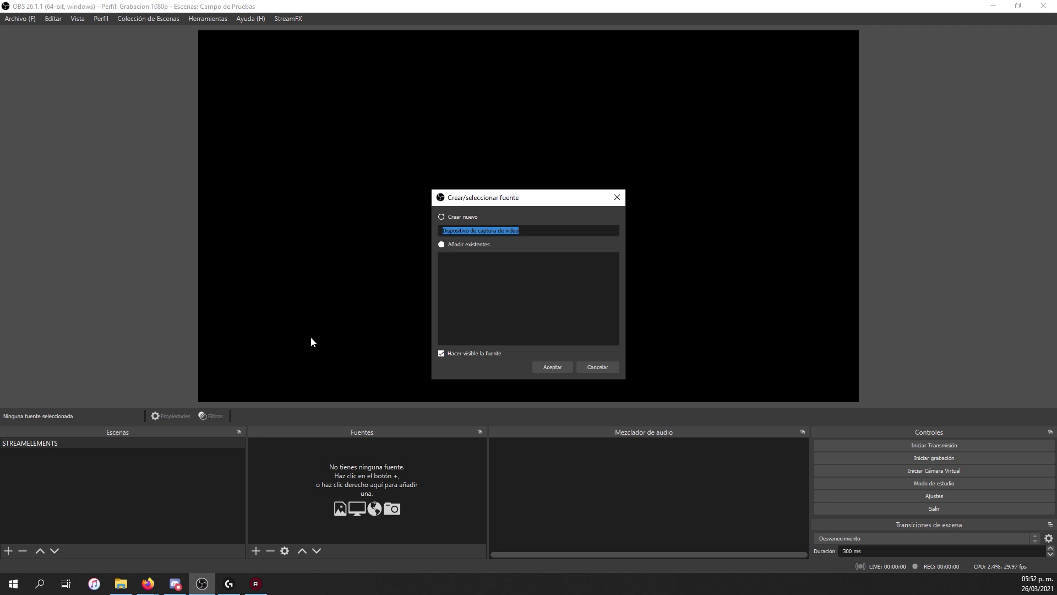
type("C920 Tutorial")
left_click(553, 367)
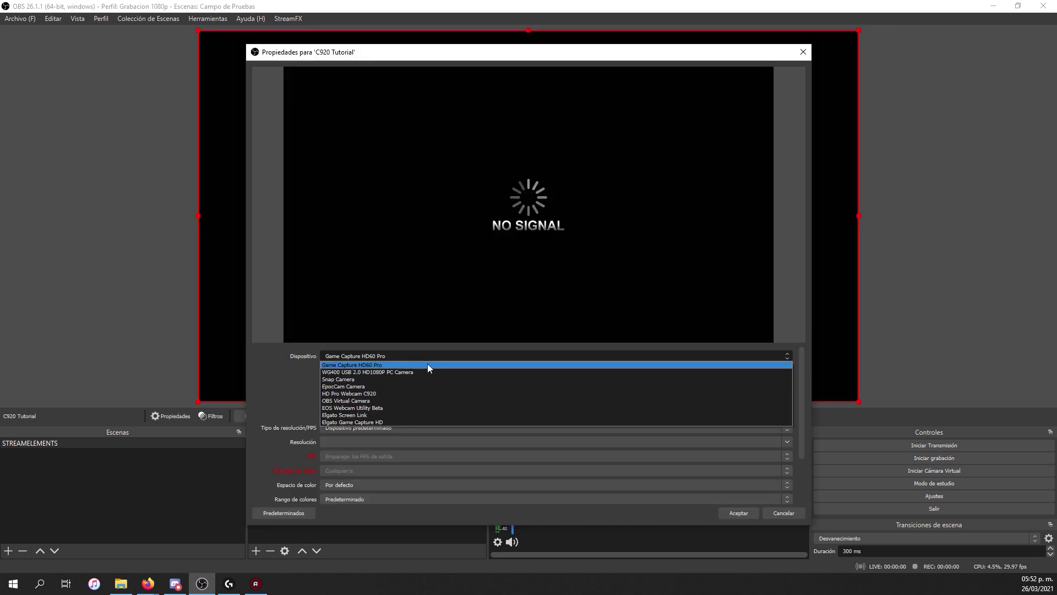
Set the C920 Tutorial source's device to HD Pro Webcam C920 and check its framing in the scene preview
left_click(415, 393)
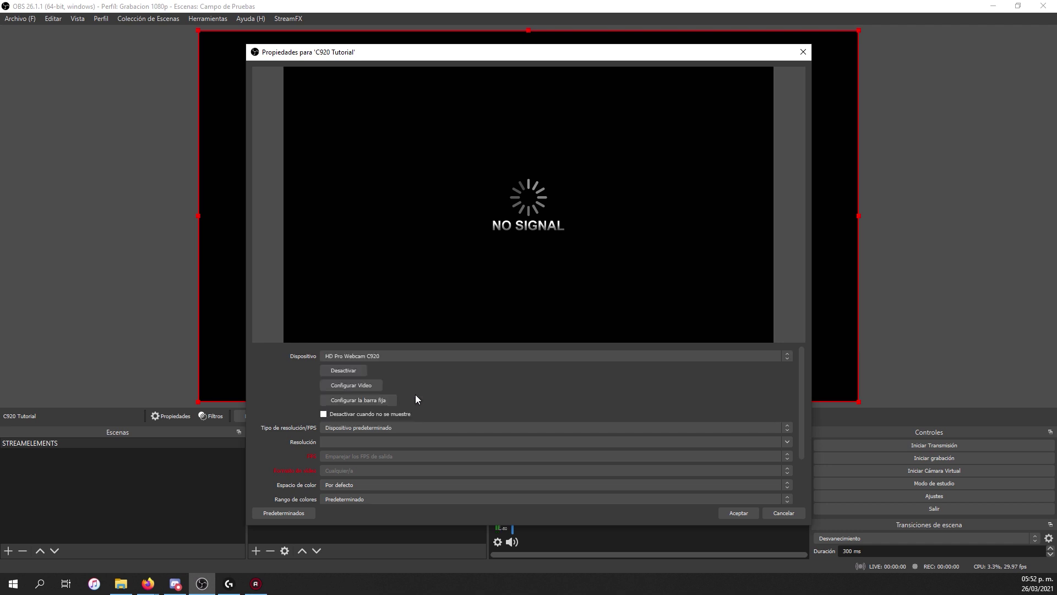
scroll(488, 396, "down", 1)
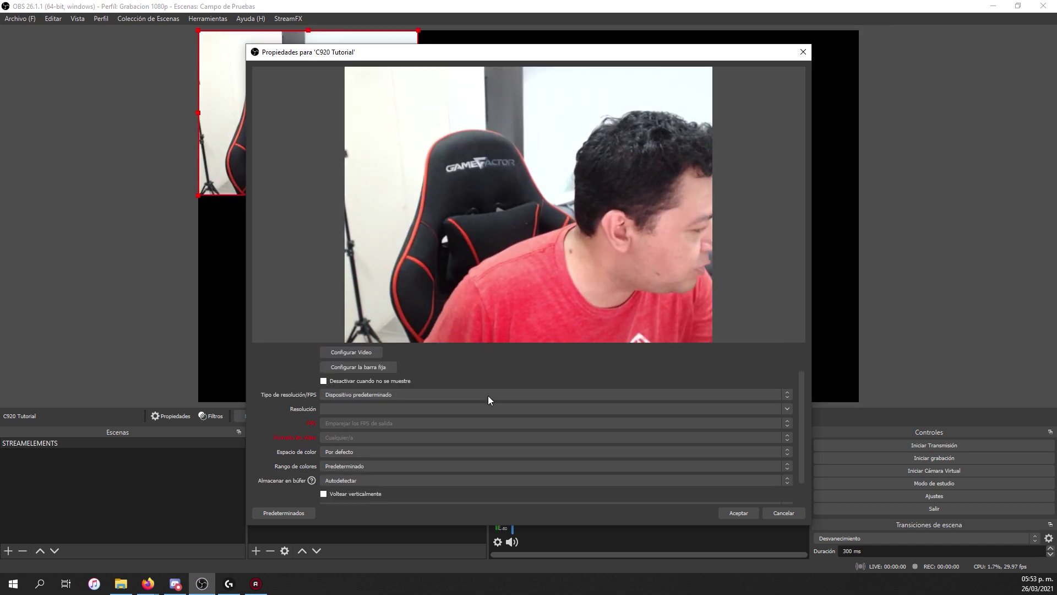
left_click_drag(527, 61, 609, 307)
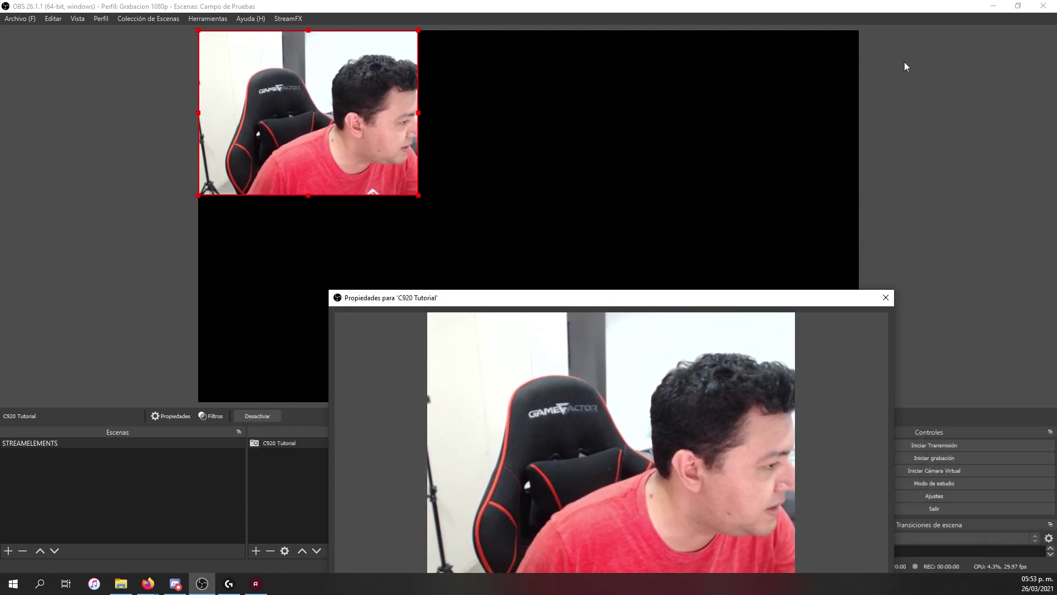
left_click_drag(484, 298, 364, 46)
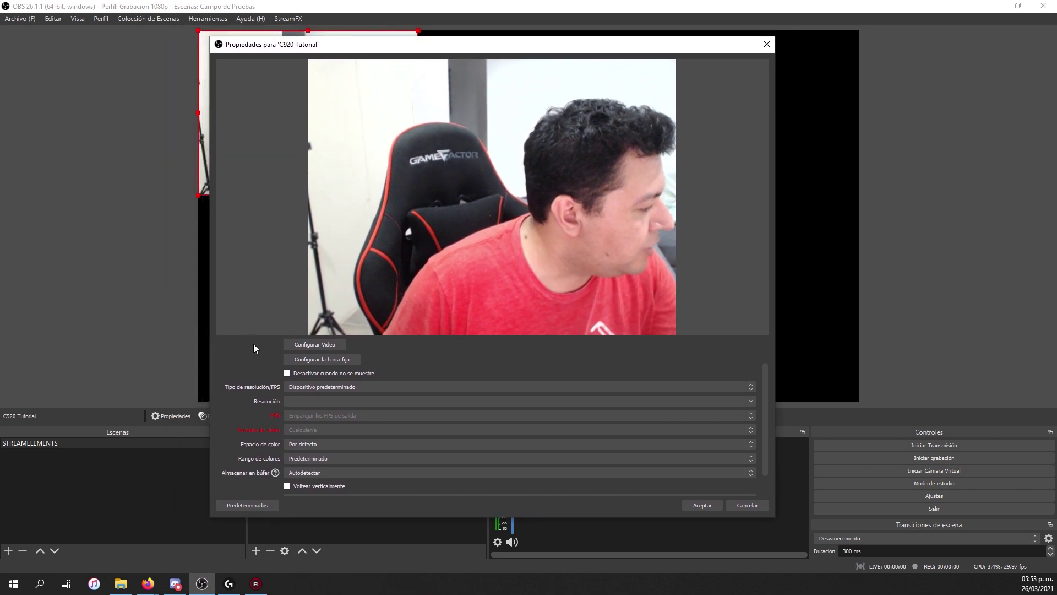
Set the source's resolution type to Personalizado, with a 1920x1080 resolution at 30 FPS
left_click(337, 388)
left_click(315, 401)
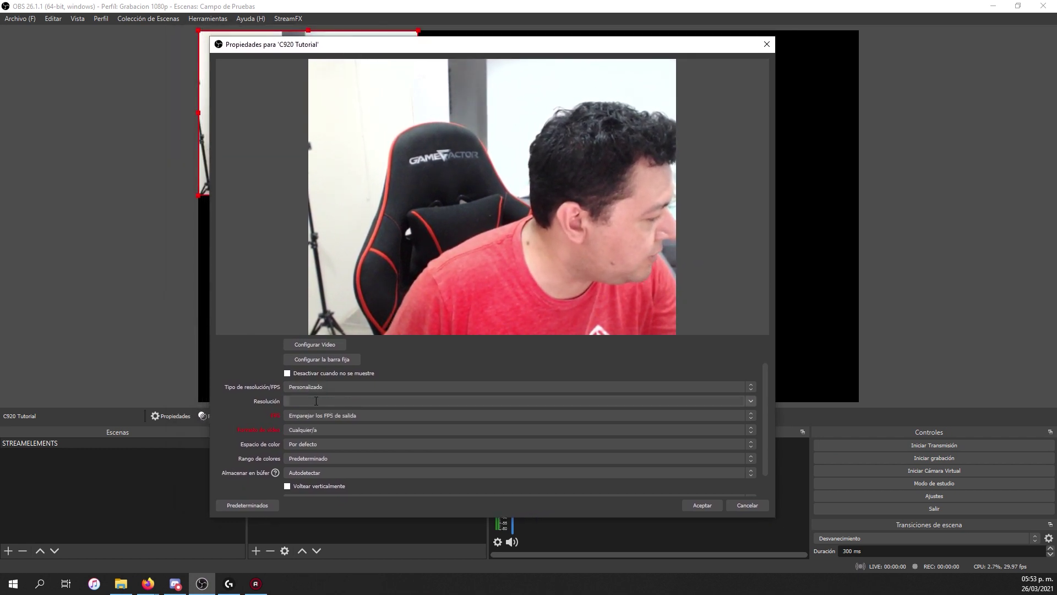
left_click(752, 402)
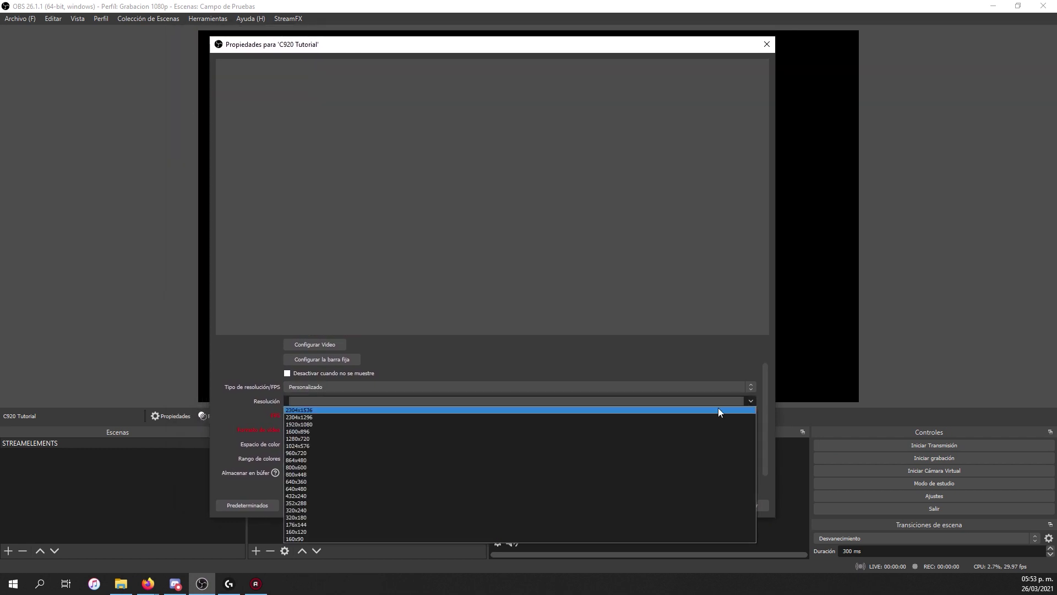
left_click(340, 423)
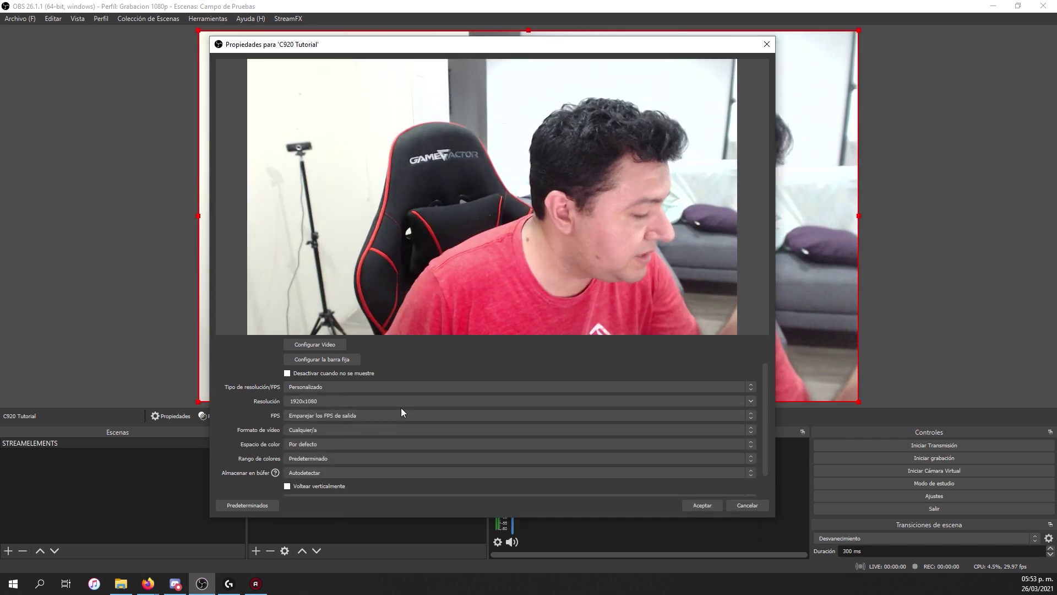
left_click(329, 419)
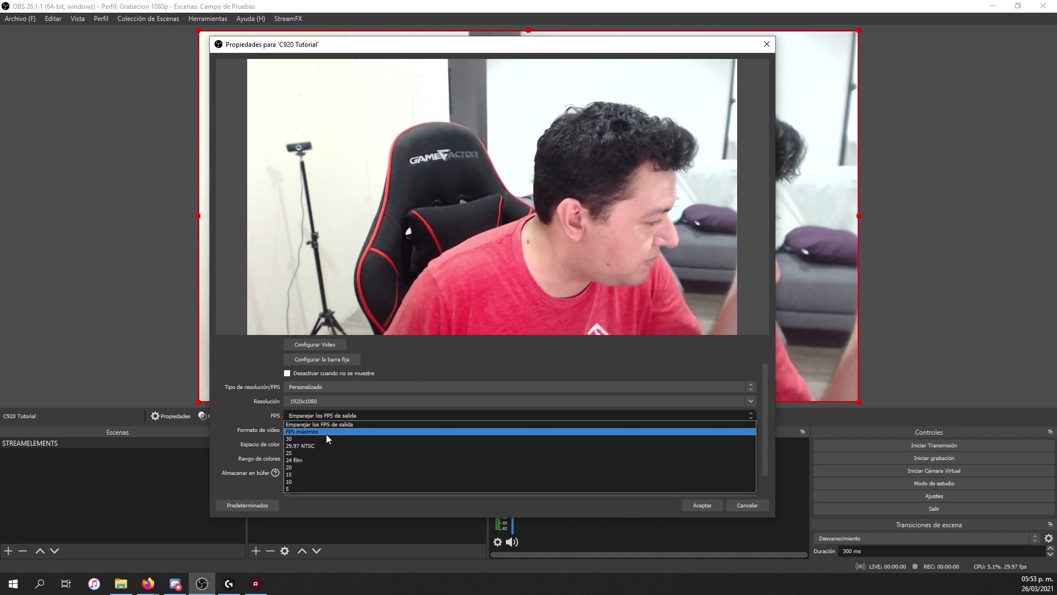
left_click(325, 438)
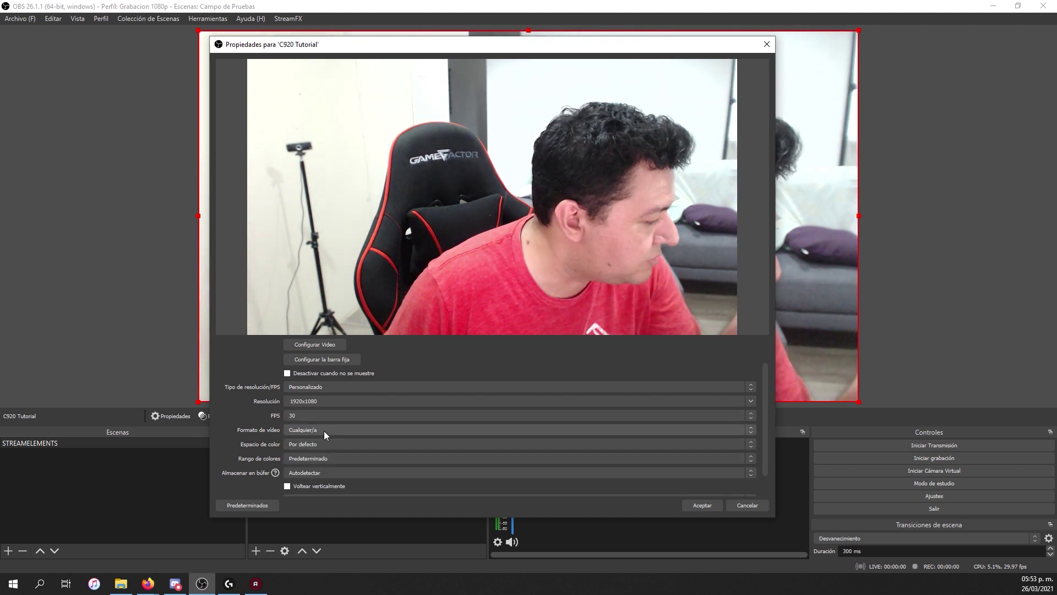
Keep the video format at Cualquier/a and set the colour space to 709 and the colour range to Parcial
left_click(321, 430)
left_click(320, 429)
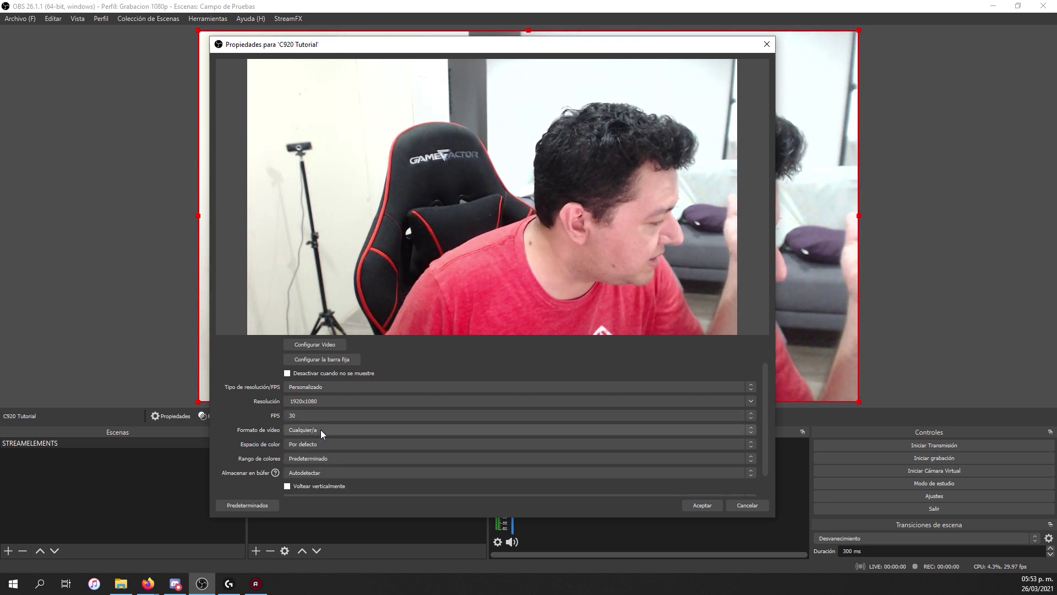
left_click(304, 445)
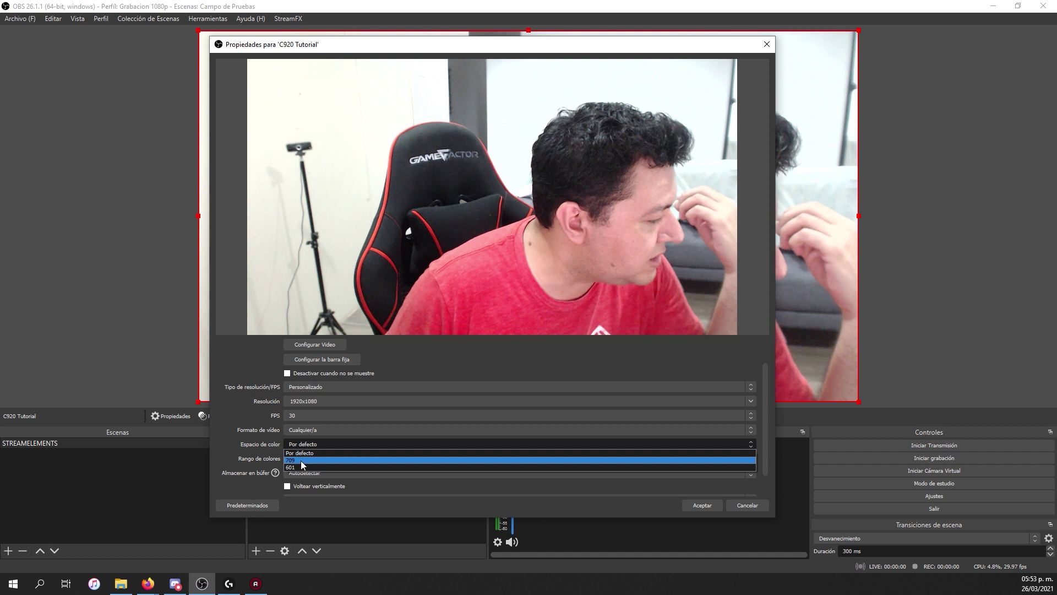
left_click(301, 460)
left_click(302, 458)
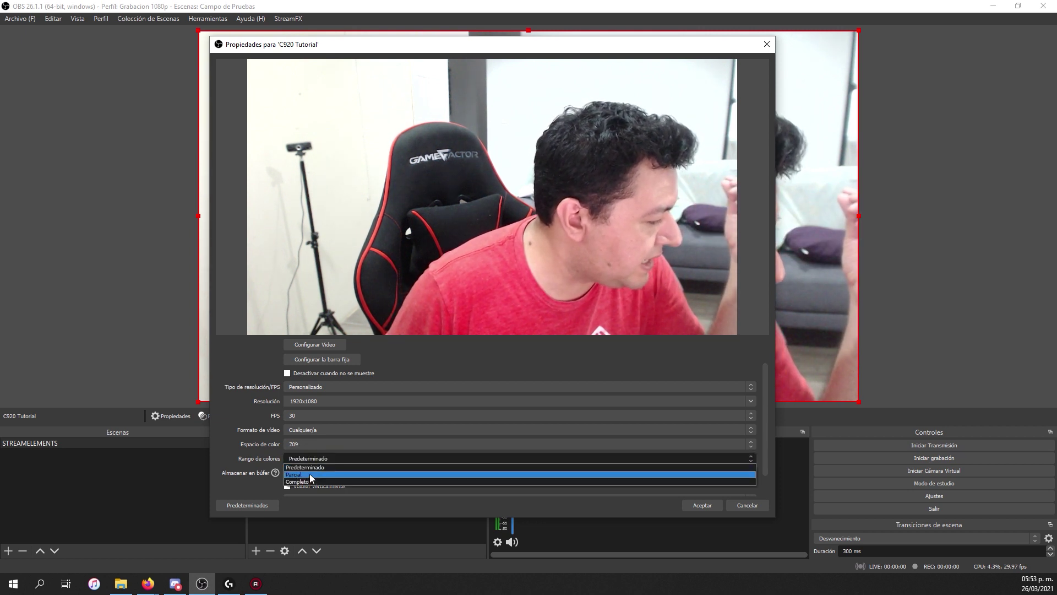
left_click(310, 473)
Set the source's buffering to Deshabilitar and open the device's video configuration
scroll(313, 457, "down", 1)
left_click(317, 445)
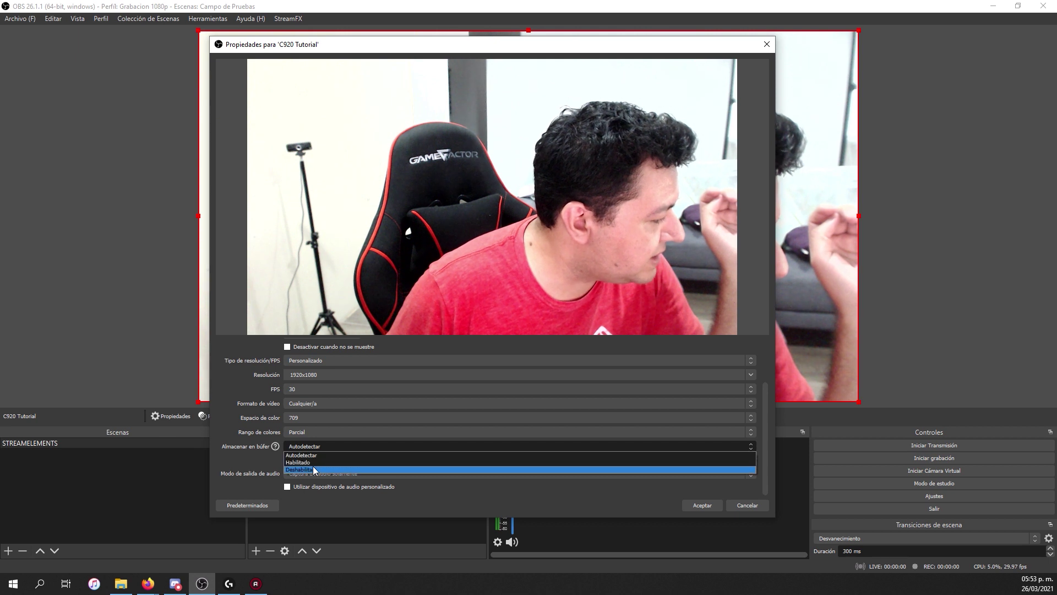
left_click(308, 469)
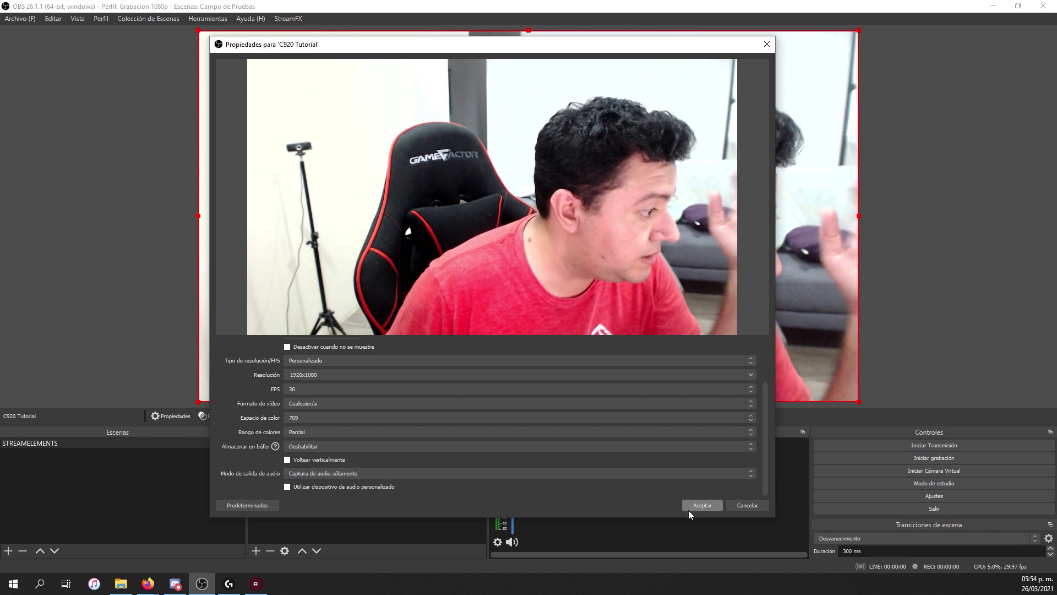
scroll(237, 422, "up", 2)
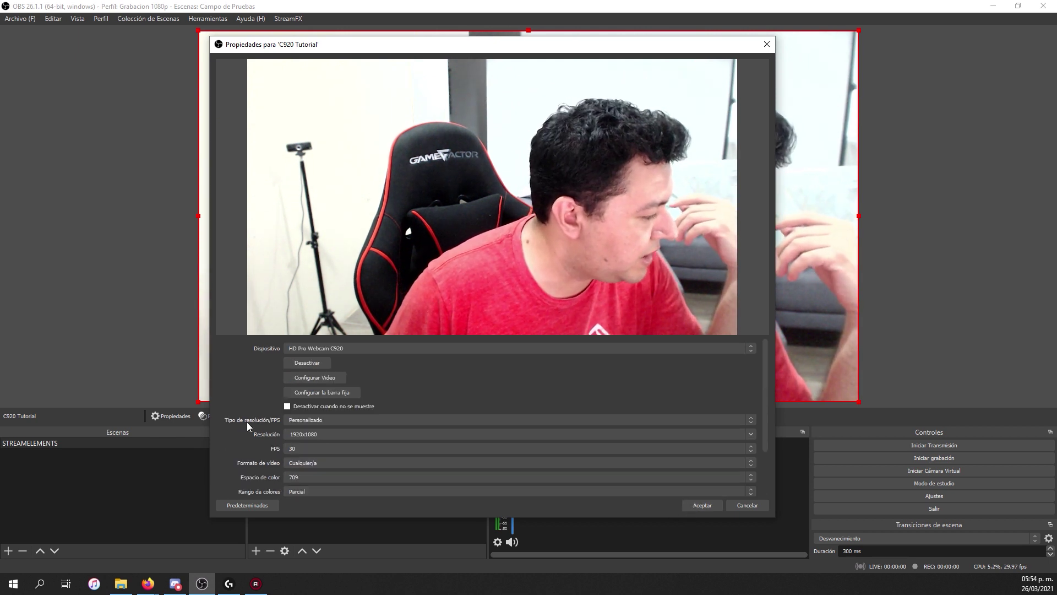
left_click(315, 377)
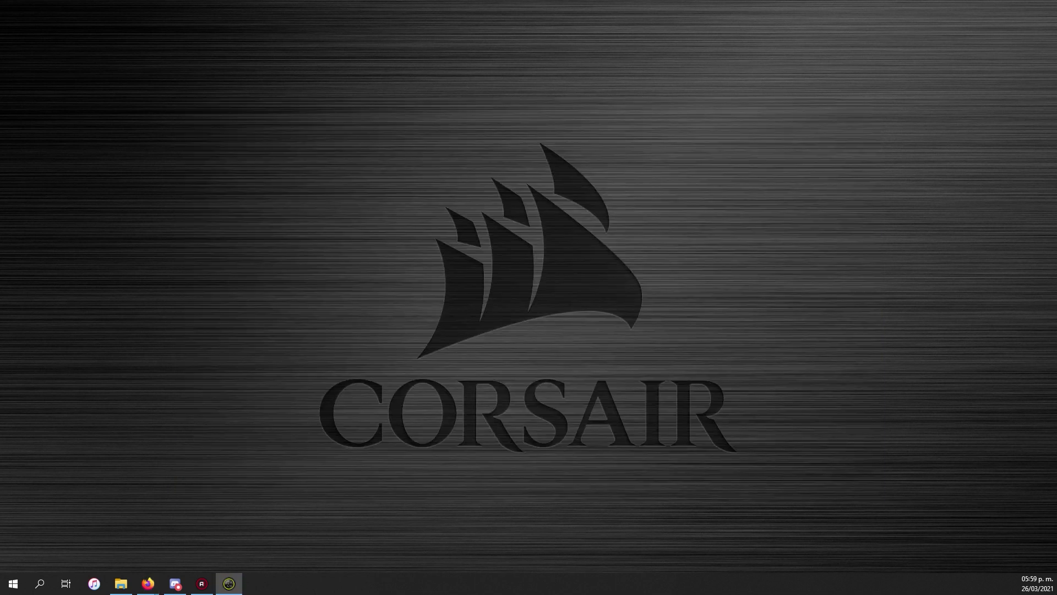
Switch to Snap Camera, select HD Pro Webcam C920 as its camera at 1920x1080 30 FPS, and leave the settings
left_click(229, 583)
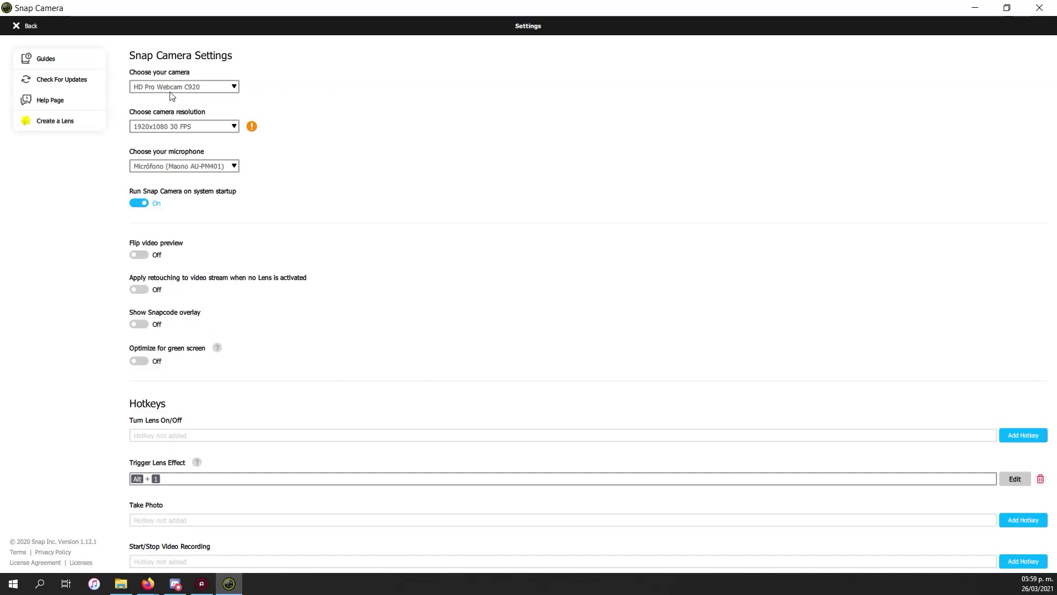
left_click(32, 26)
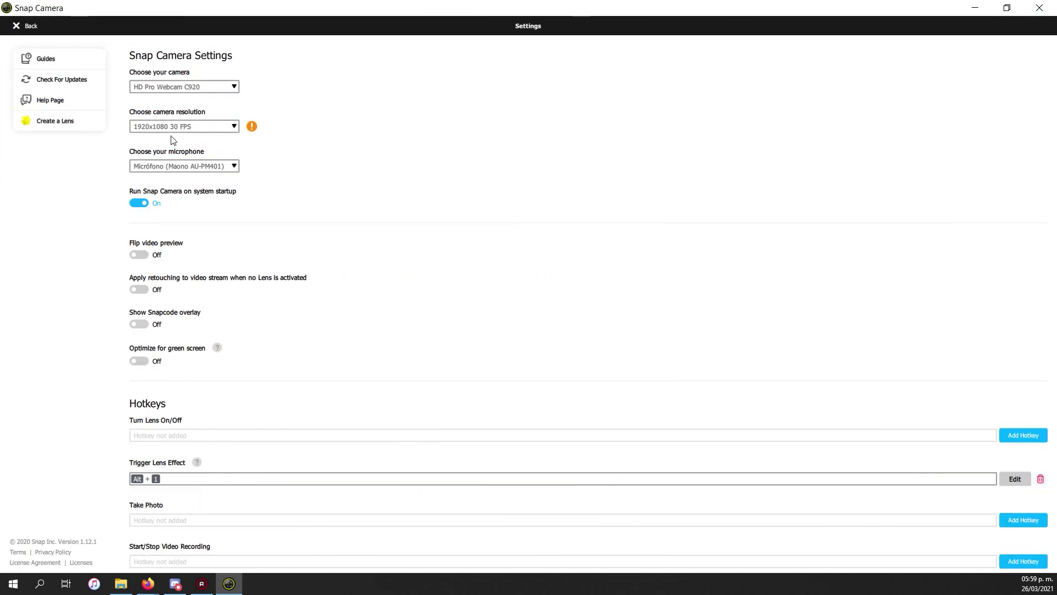
left_click(195, 89)
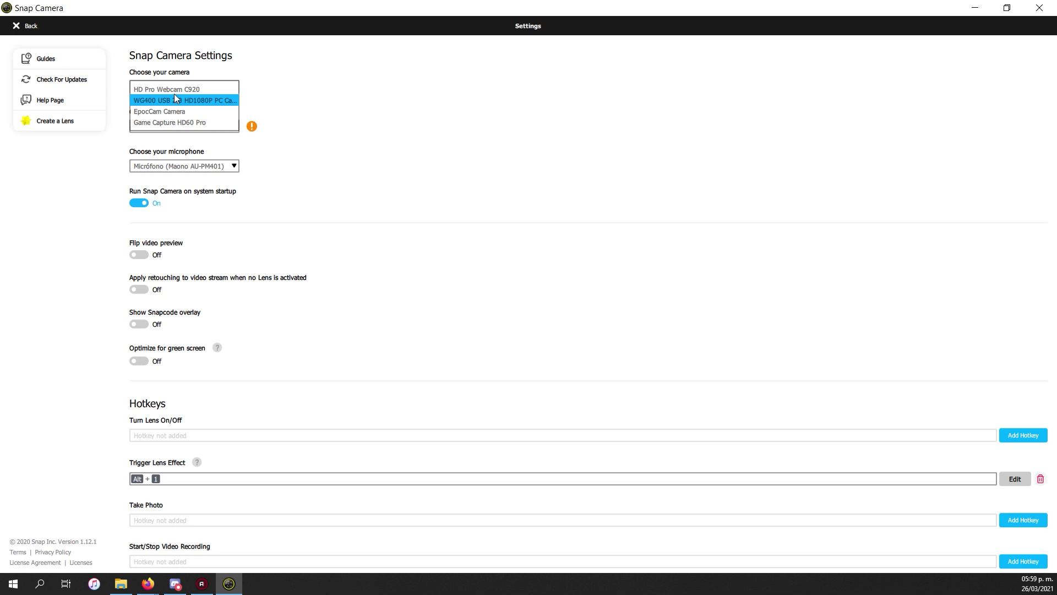
left_click(179, 91)
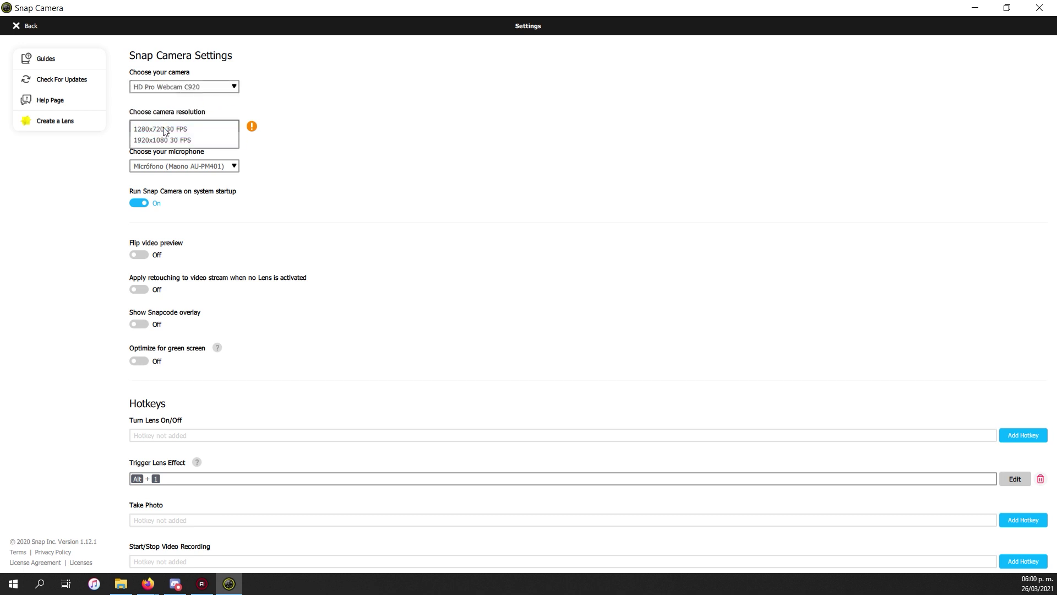
left_click(159, 140)
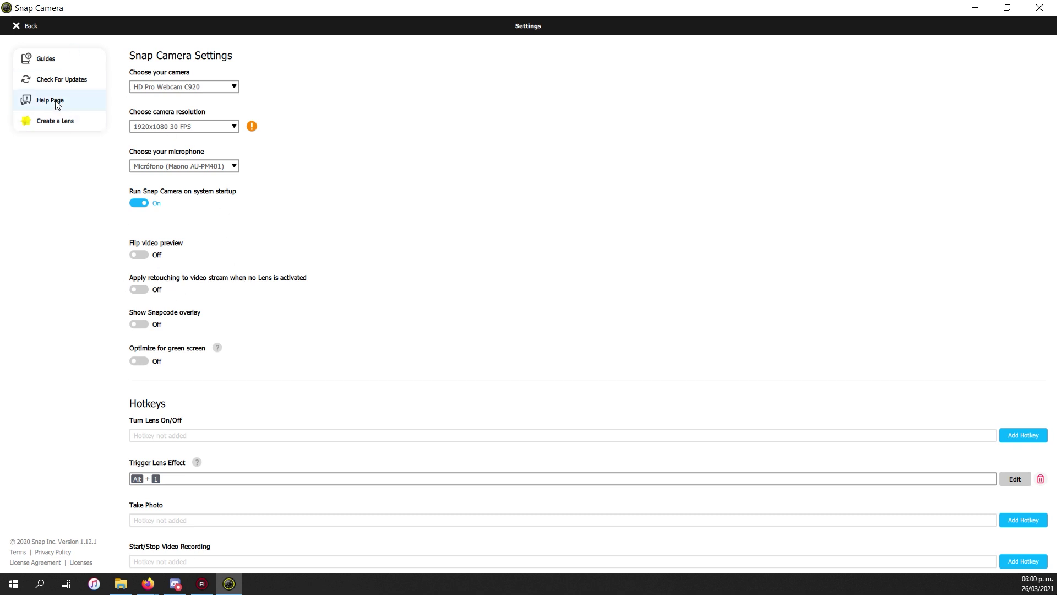
left_click(26, 26)
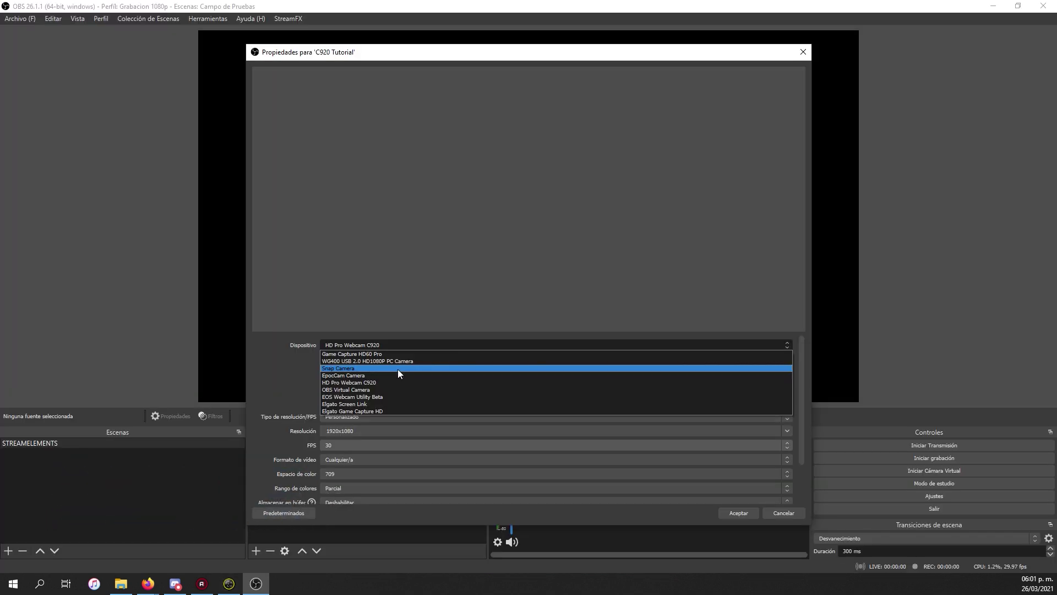
Change the C920 Tutorial source's device in OBS to Snap Camera and review its remaining properties
left_click(398, 369)
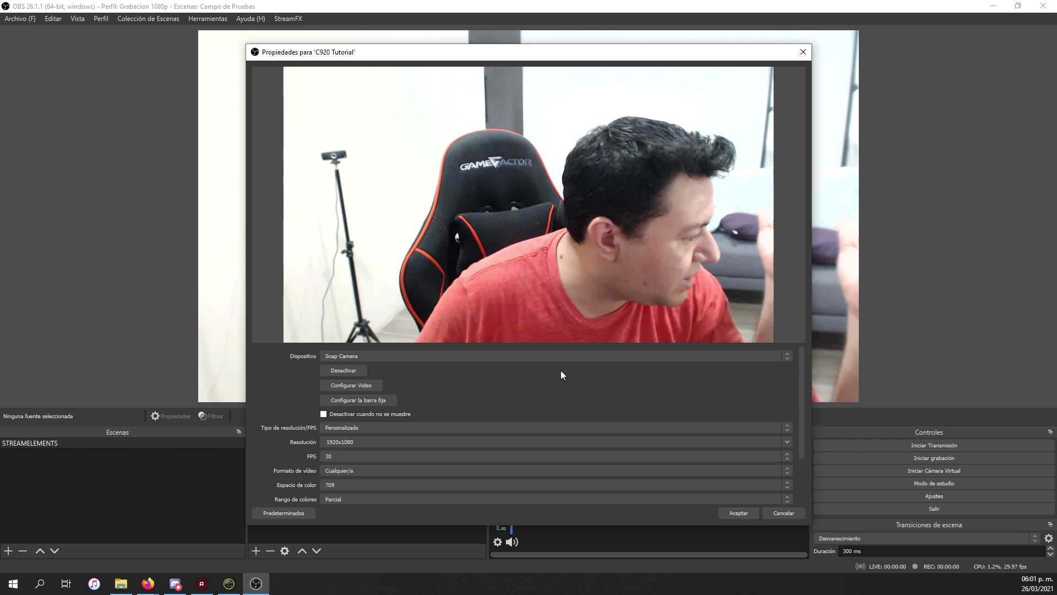
scroll(553, 383, "down", 2)
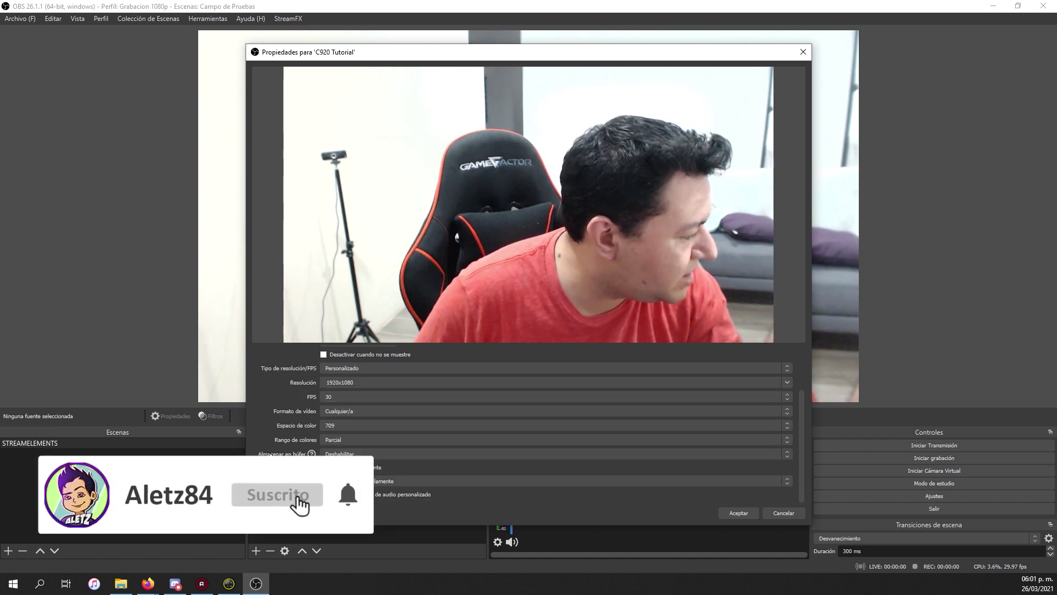